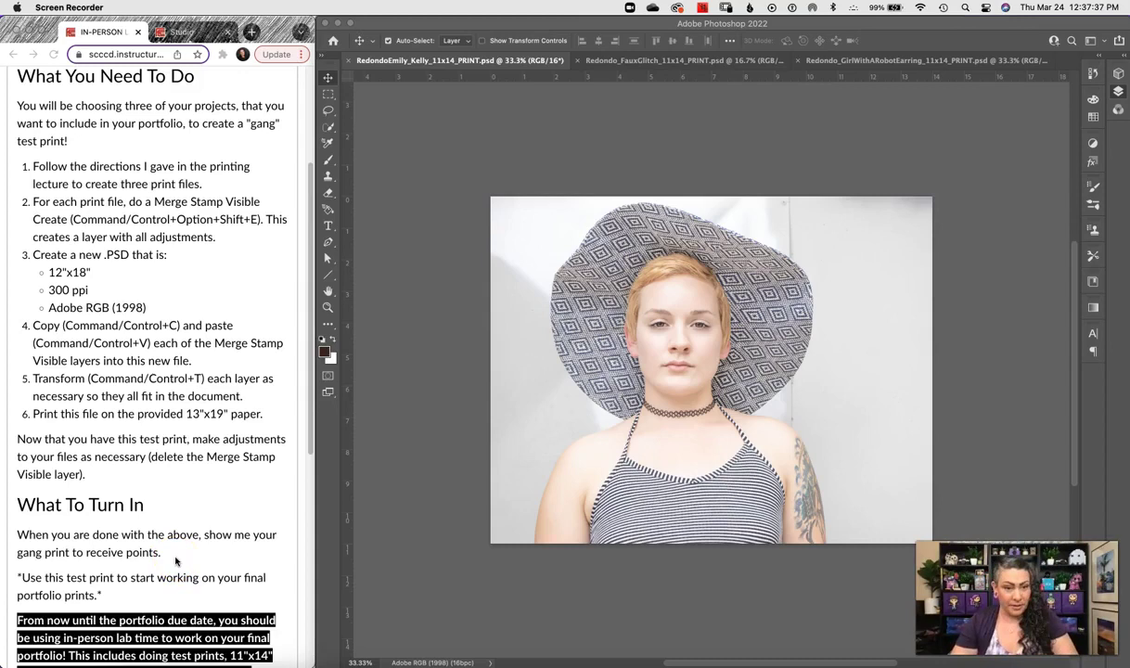
# Highlight step 1 of the instructions and show the hat portrait's Layers panel.
pyautogui.click(38, 169)
pyautogui.moveTo(38, 168); pyautogui.dragTo(219, 188)
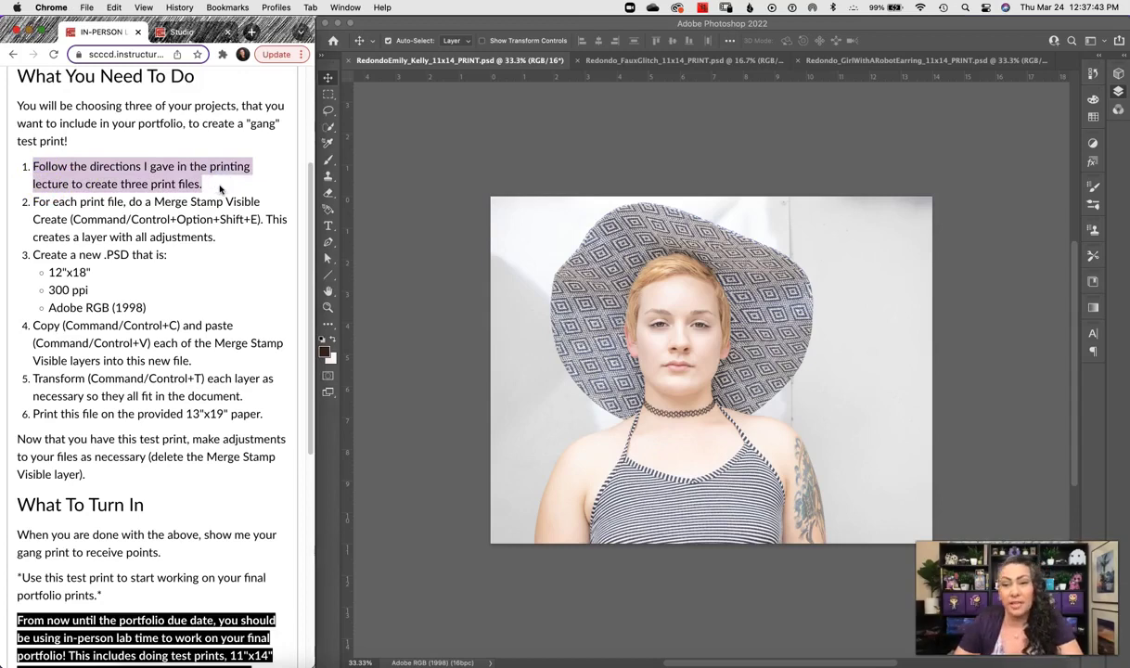
pyautogui.click(1116, 92)
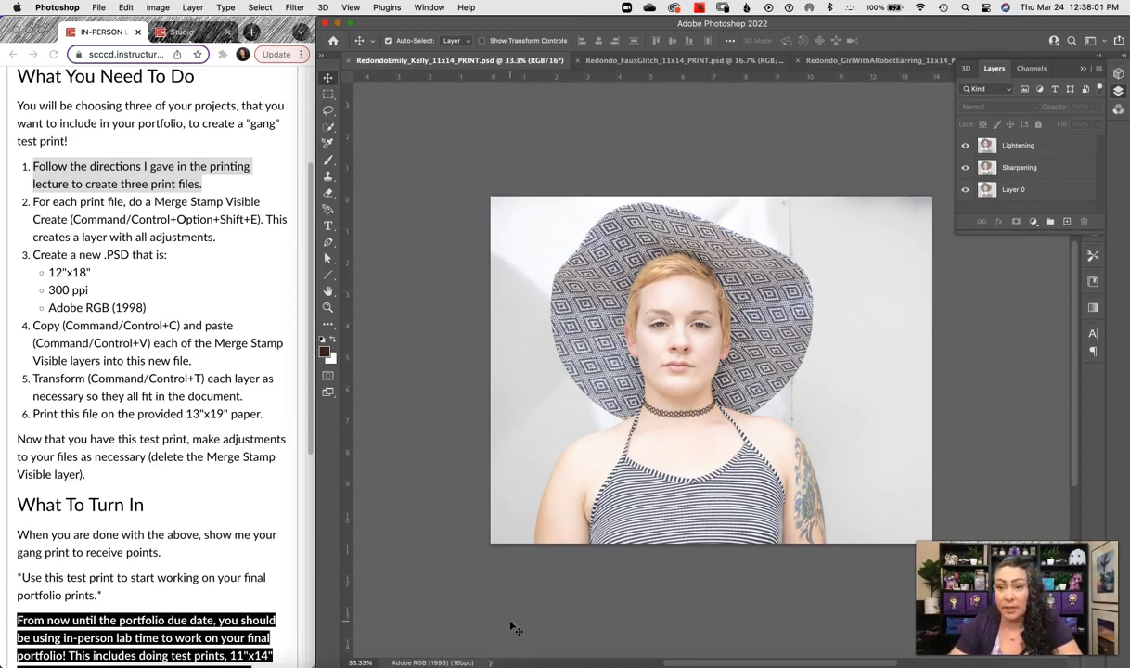
# Select Layer 0, Sharpening and Lightening in turn on the hat portrait.
pyautogui.click(1013, 189)
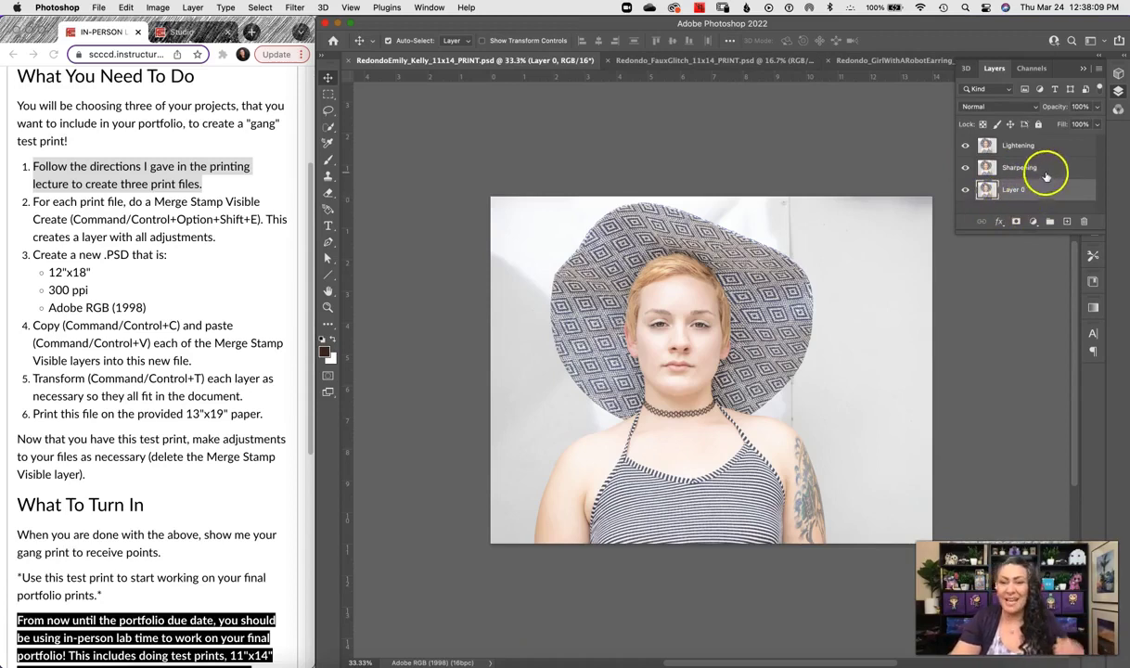
pyautogui.click(1045, 171)
pyautogui.click(1047, 147)
# Switch to FauxGlitch, then GirlWithARobotEarring, and inspect its Lightening layer.
pyautogui.click(726, 59)
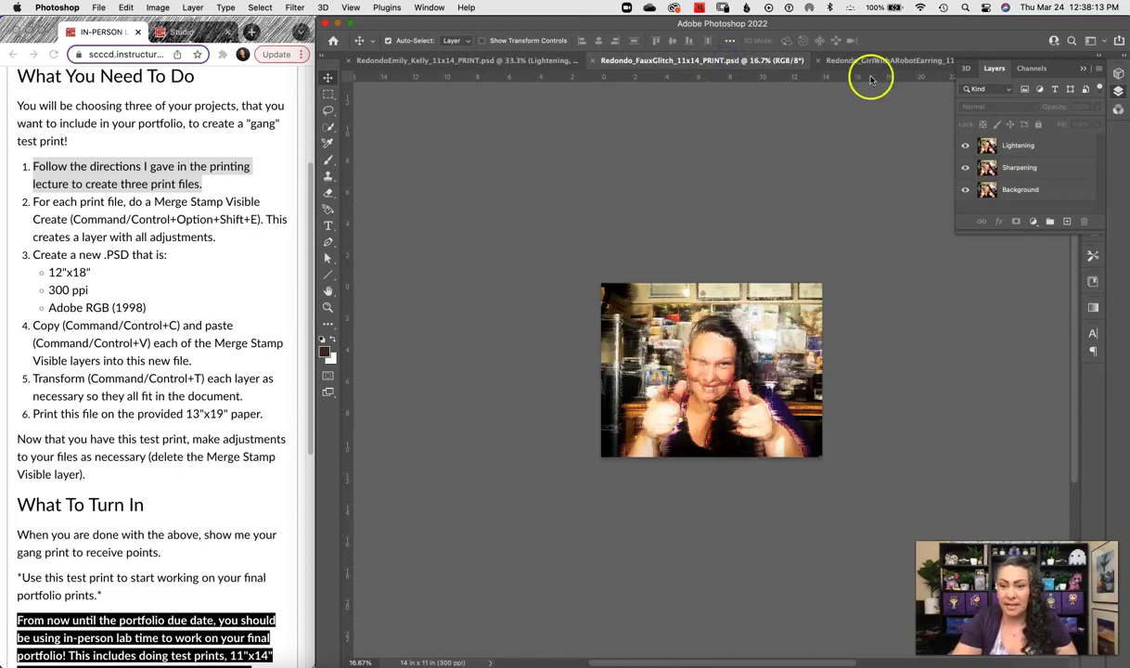
pyautogui.click(889, 62)
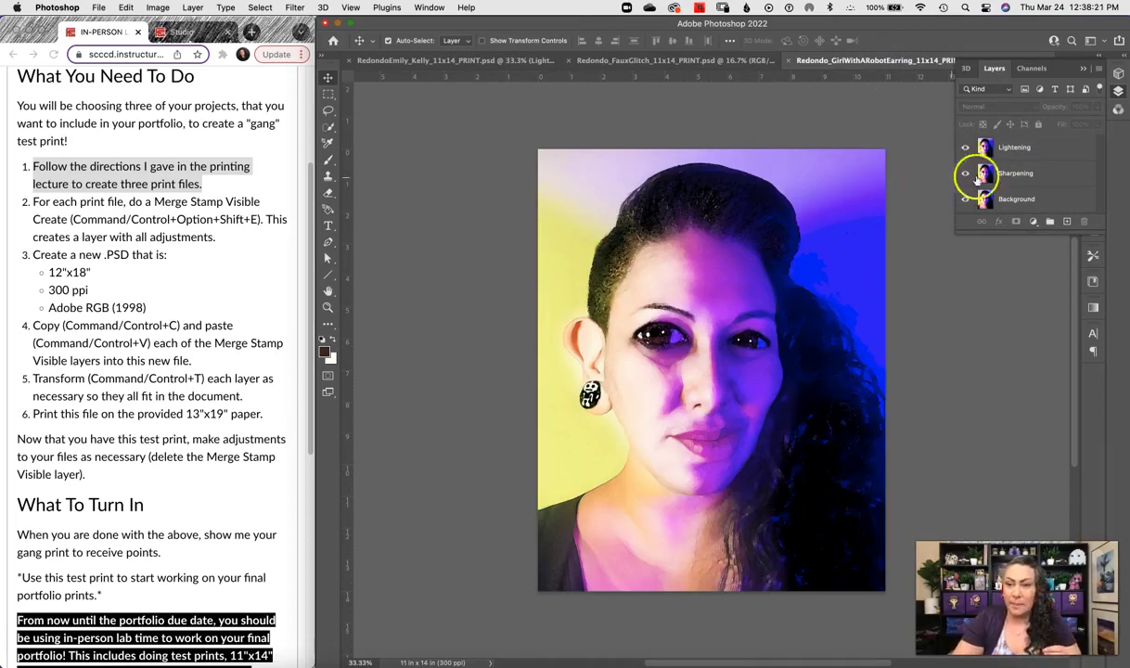
pyautogui.click(976, 143)
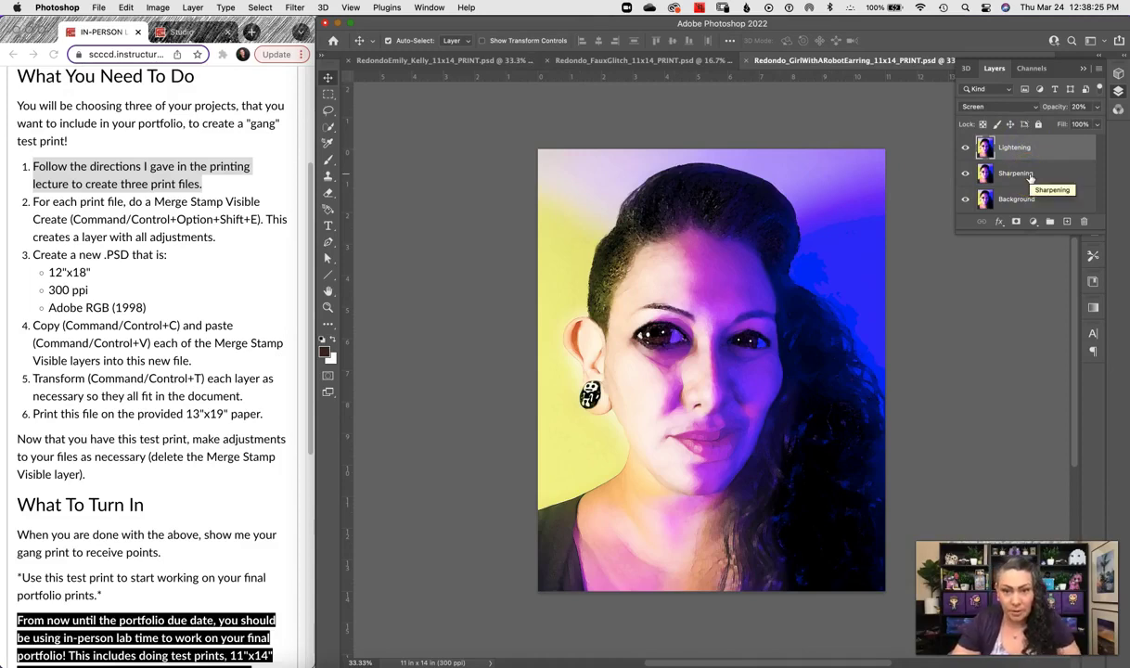
pyautogui.click(923, 274)
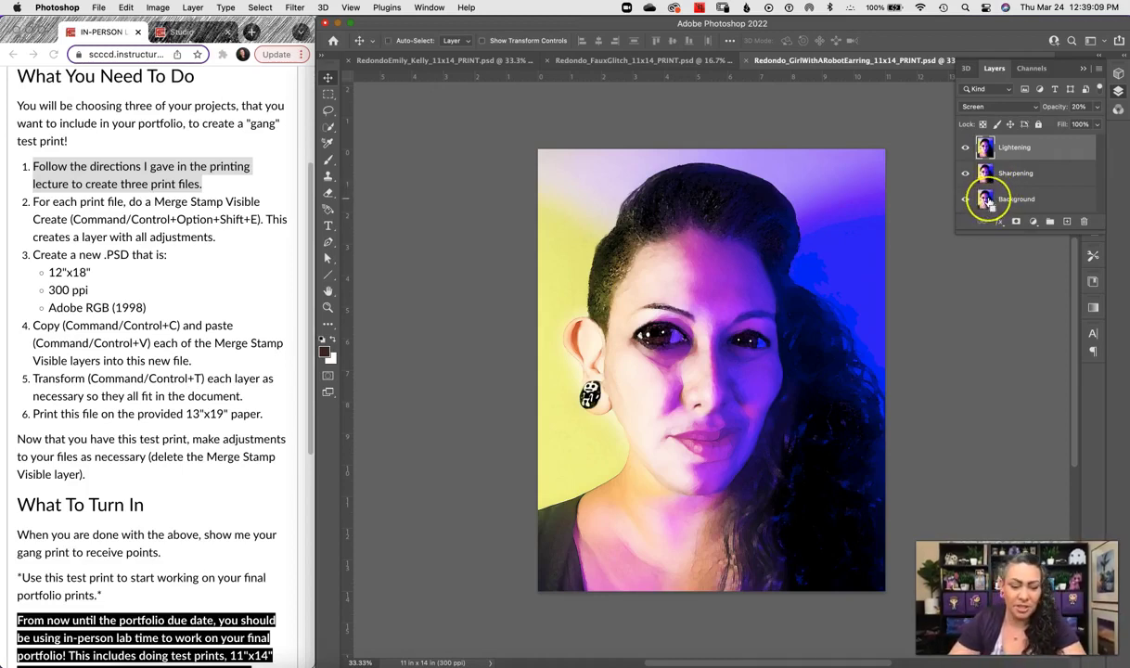
# Merge-stamp GirlWithARobotEarring's visible layers into Layer 1 and view it alone.
pyautogui.press('super+alt+shift+e')
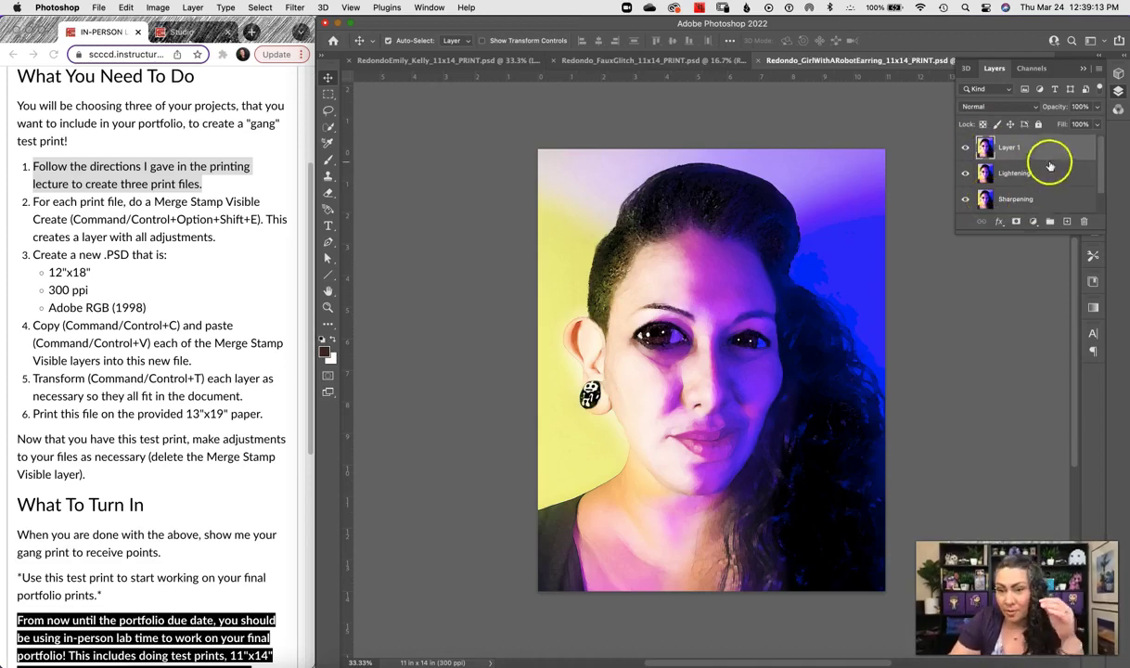
pyautogui.moveTo(1041, 232); pyautogui.dragTo(1042, 424)
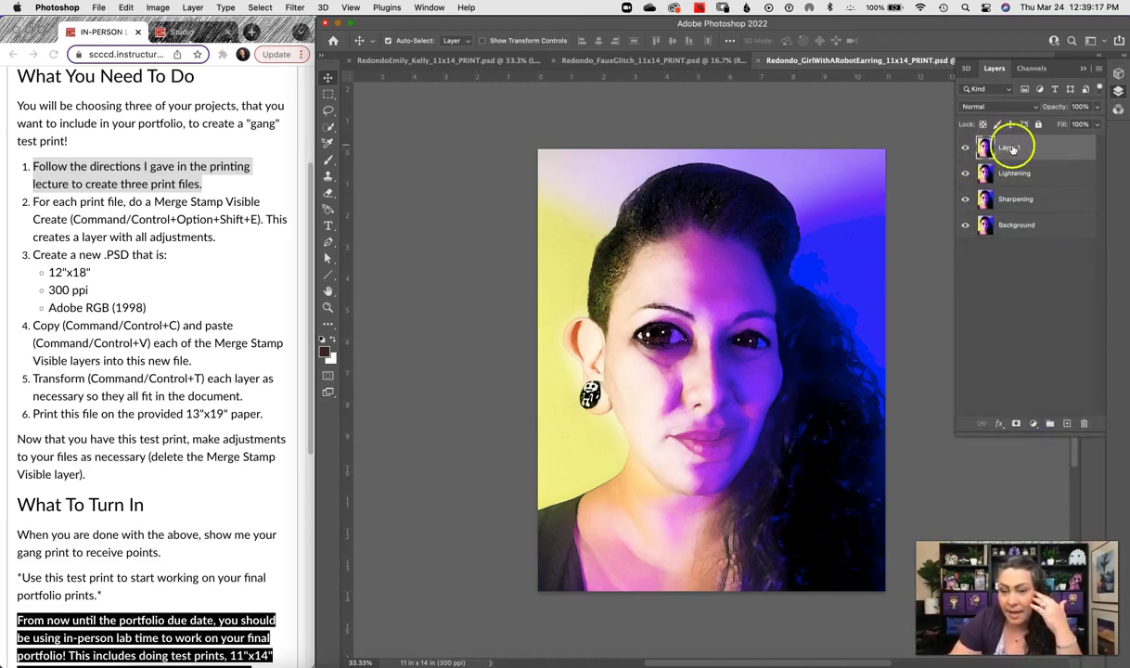
pyautogui.moveTo(981, 143); pyautogui.dragTo(960, 130)
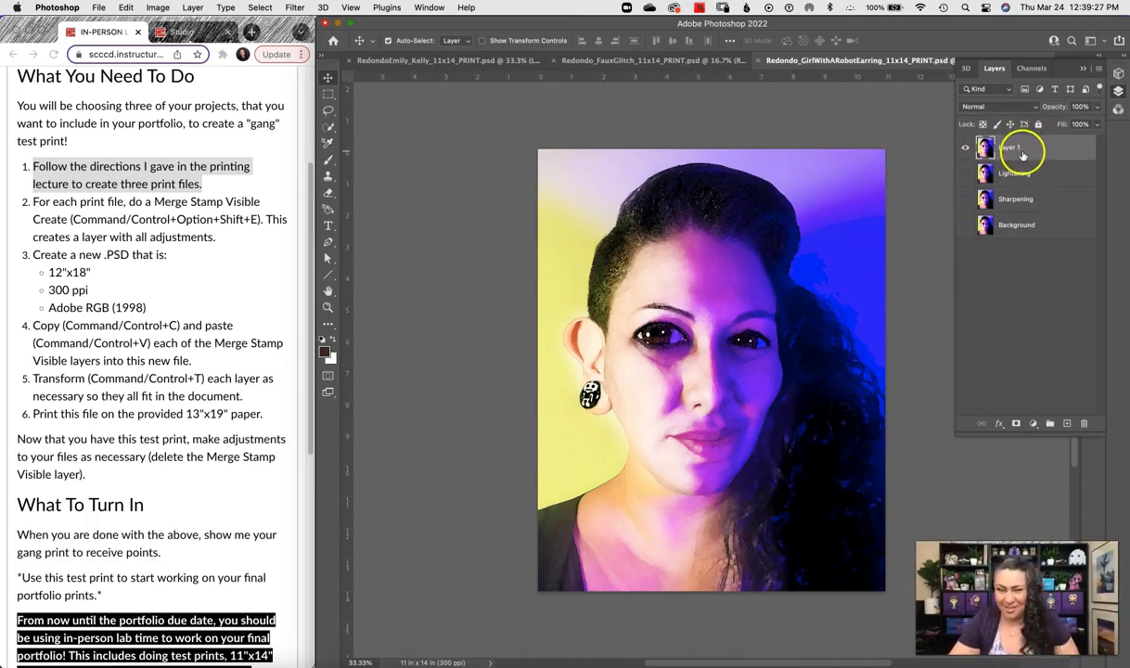
# Create a merged stamp-visible Layer 1 in the FauxGlitch and hat portrait files.
pyautogui.click(655, 62)
pyautogui.click(1030, 146)
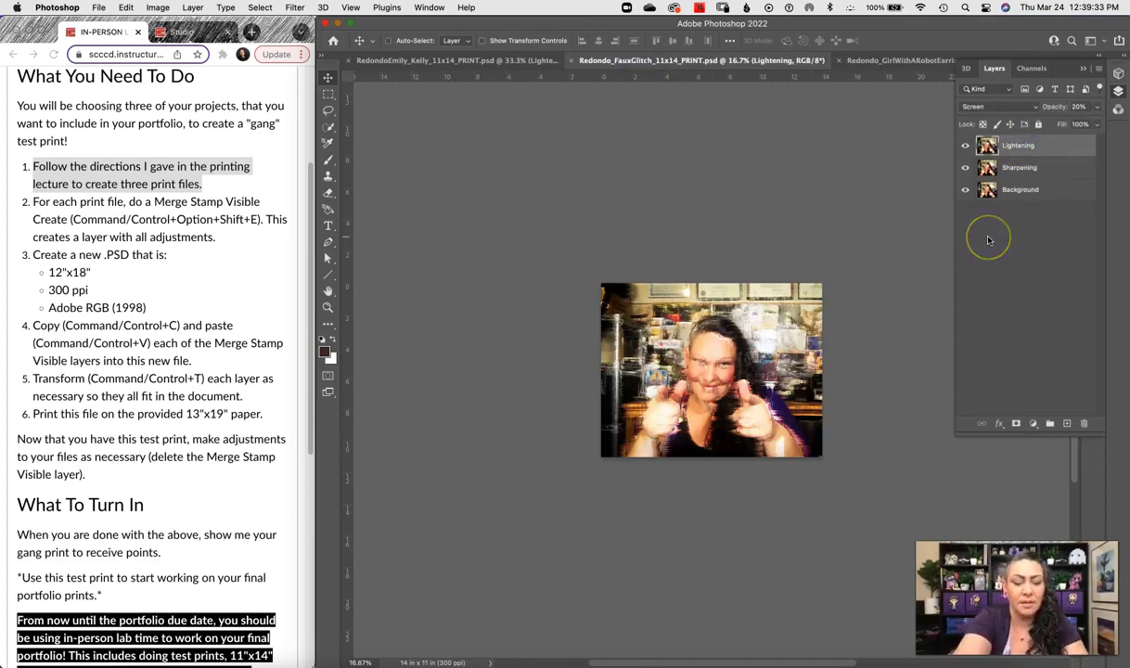
pyautogui.press('super+alt+shift+e')
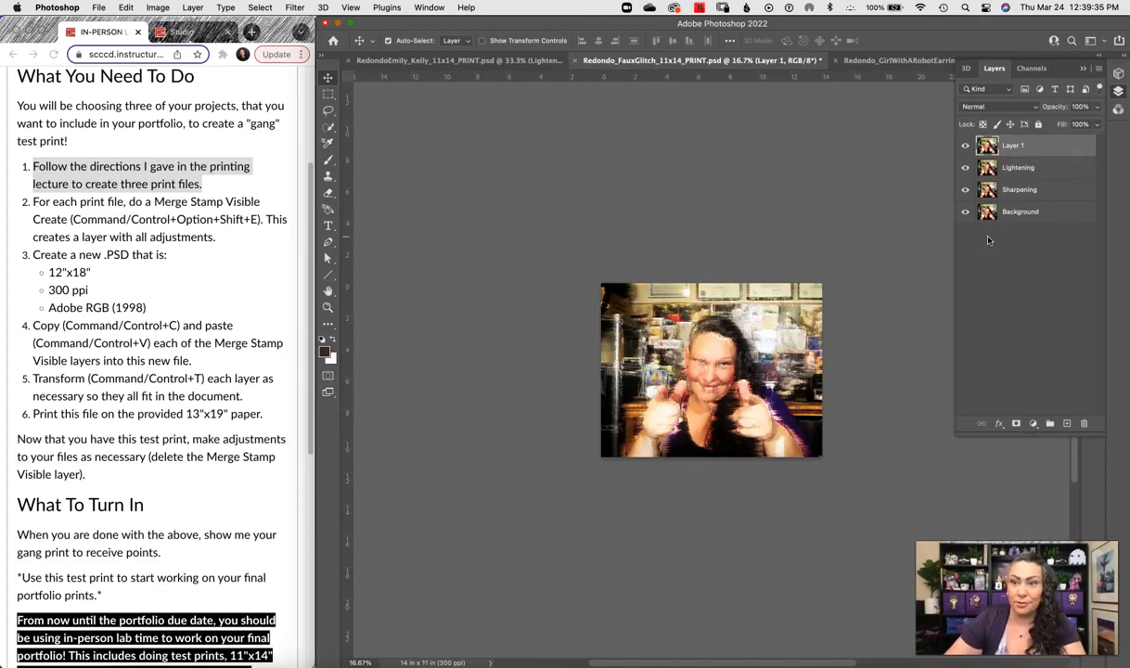
pyautogui.click(491, 60)
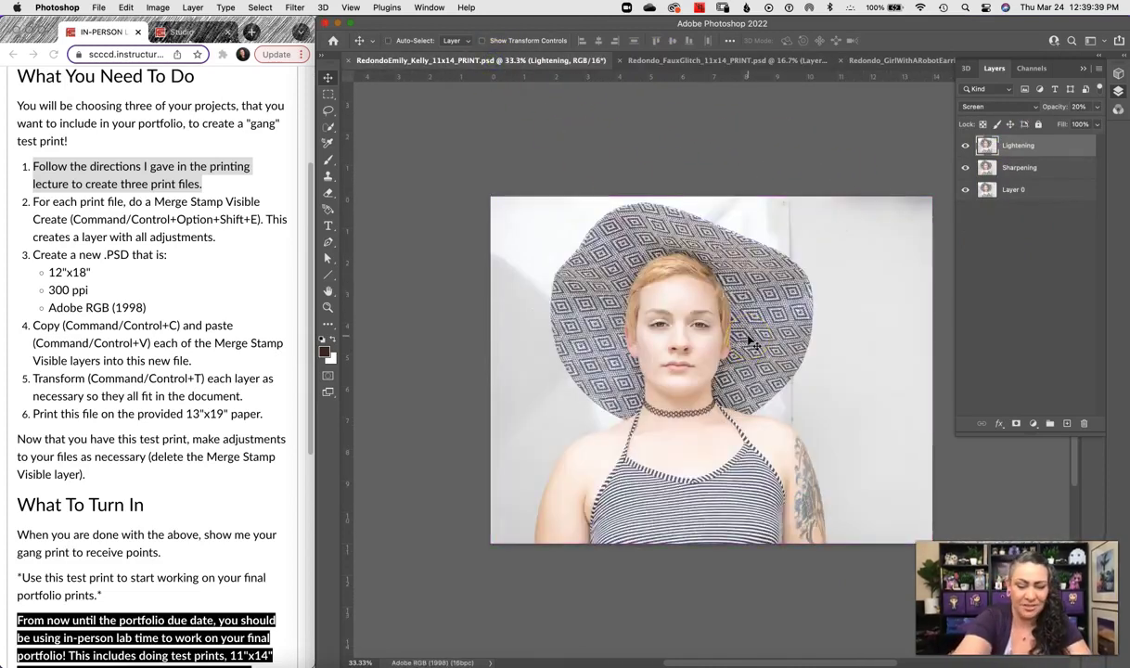
pyautogui.press('super+alt+shift+e')
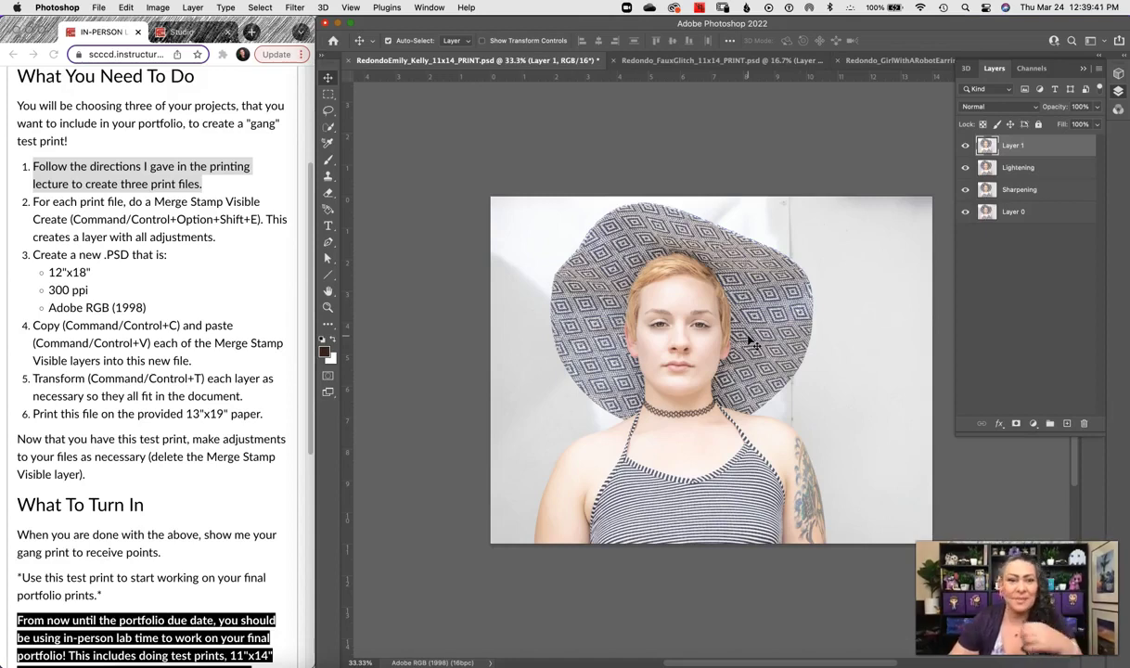
# Highlight the instruction step about creating a new PSD and return to Photoshop.
pyautogui.click(111, 258)
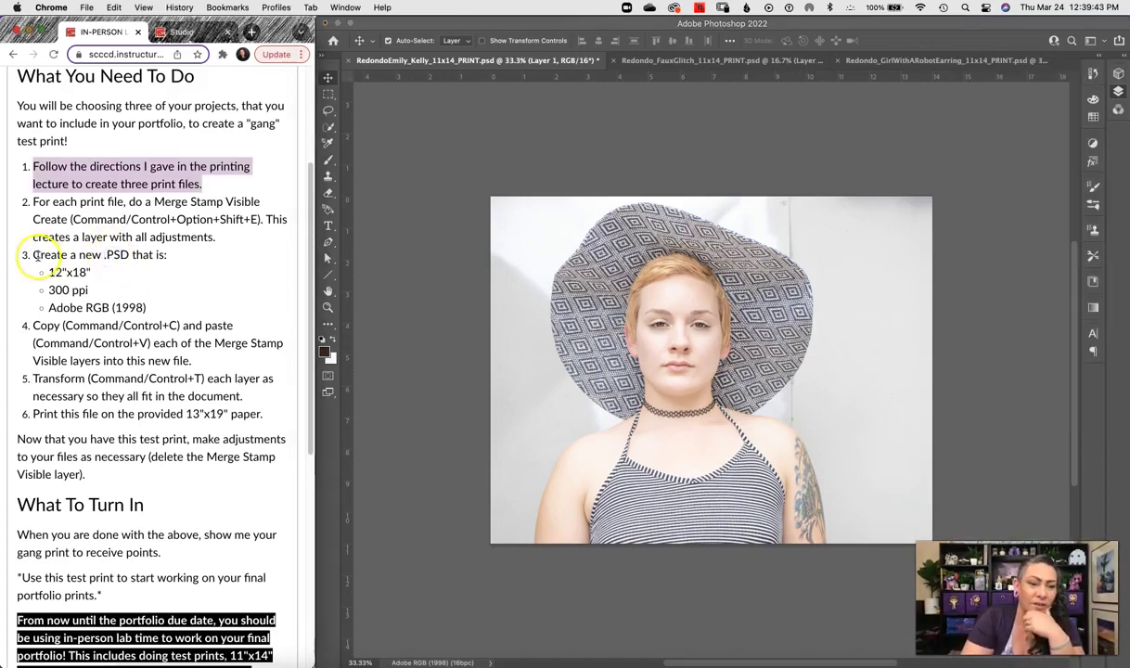
pyautogui.moveTo(33, 256); pyautogui.dragTo(163, 255)
pyautogui.click(163, 255)
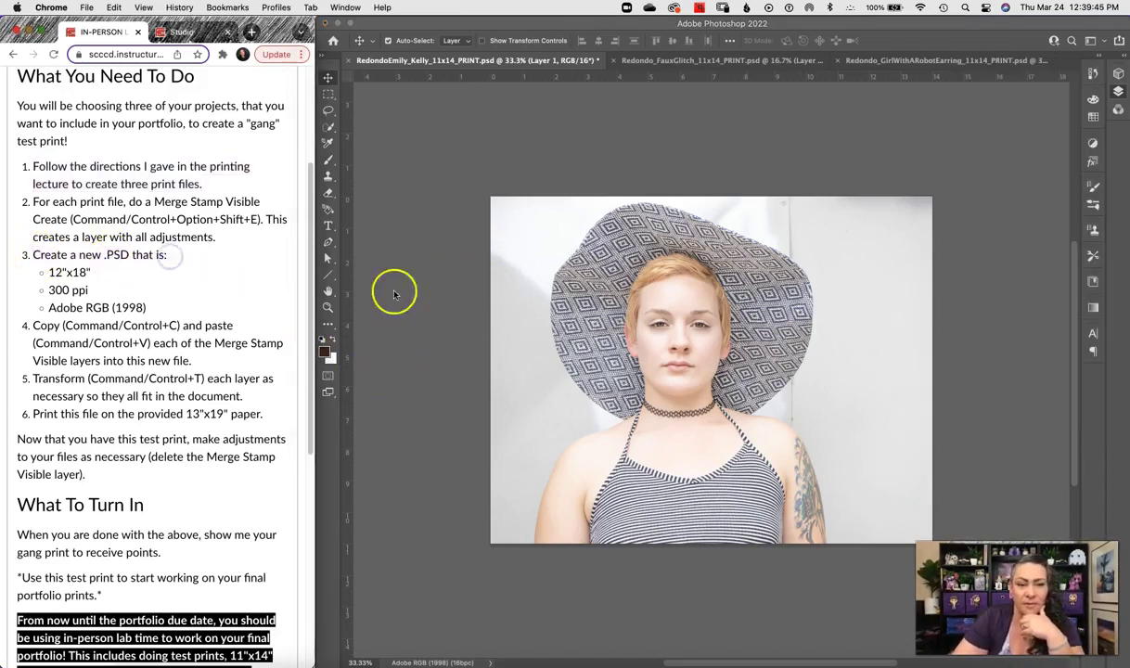
pyautogui.click(411, 131)
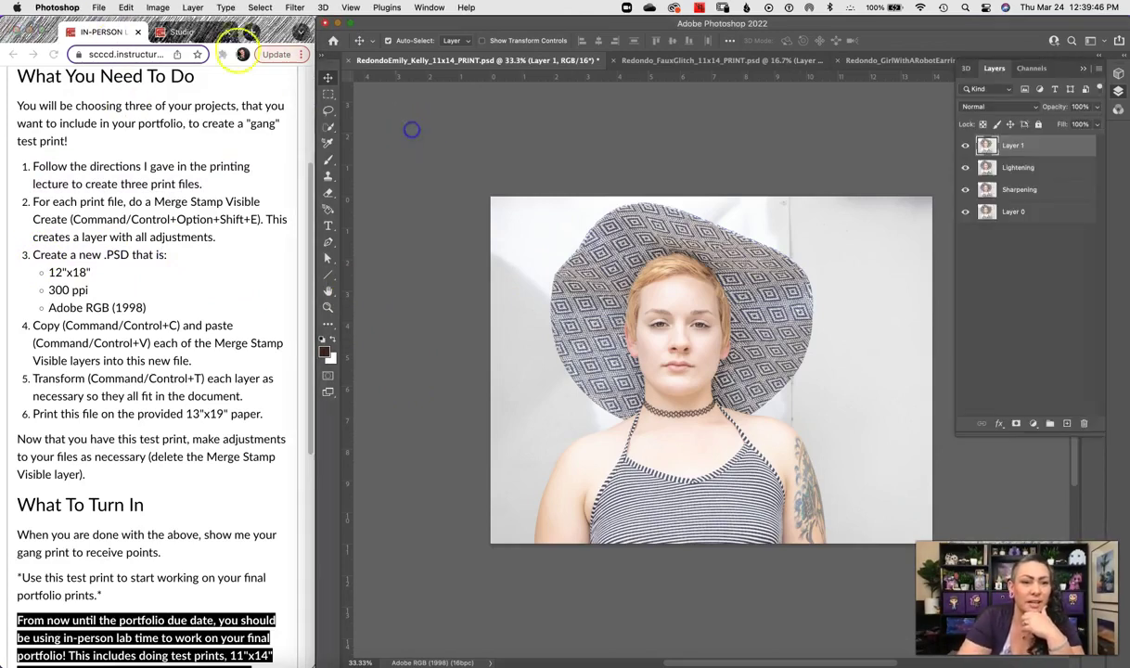
# Start a new document named GangPrint_Retouch_Liquify_GLitch.
pyautogui.click(96, 7)
pyautogui.click(96, 6)
pyautogui.press('super+n')
pyautogui.moveTo(665, 51); pyautogui.dragTo(817, 38)
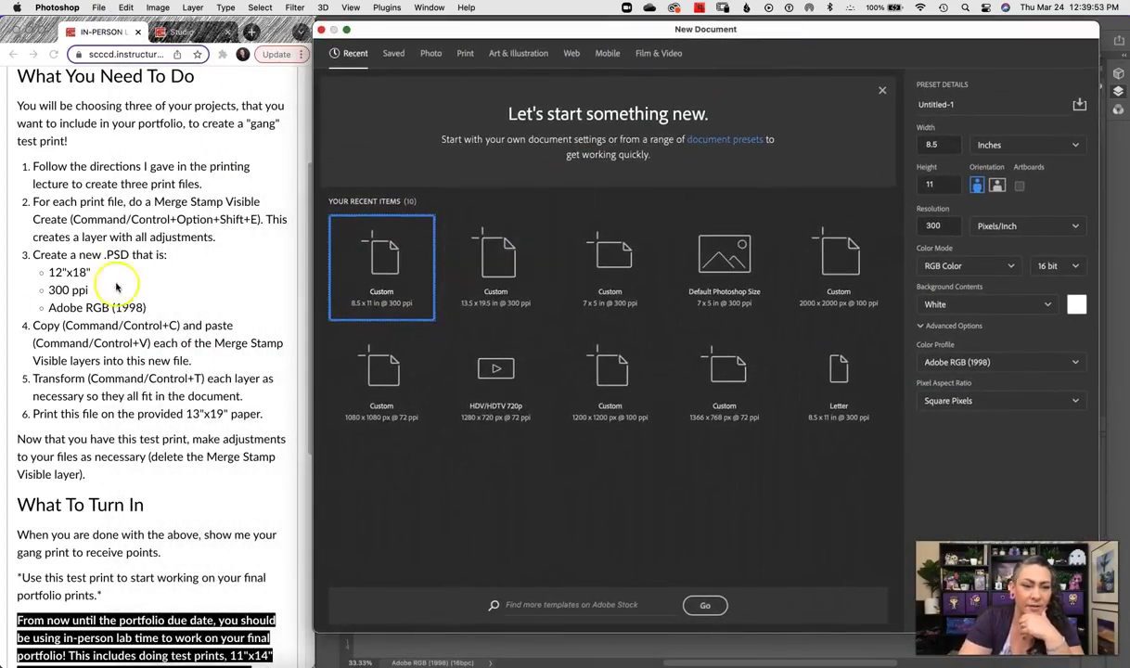
pyautogui.doubleClick(947, 104)
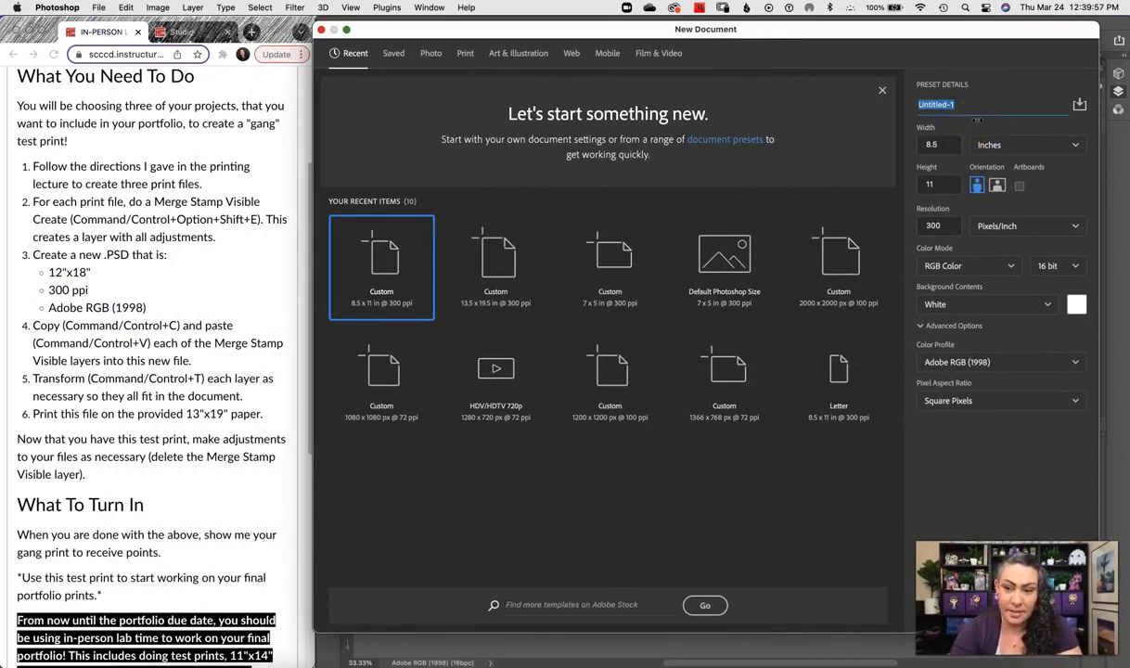
pyautogui.write('gPrint_Retouch_Liquify_GLitch')
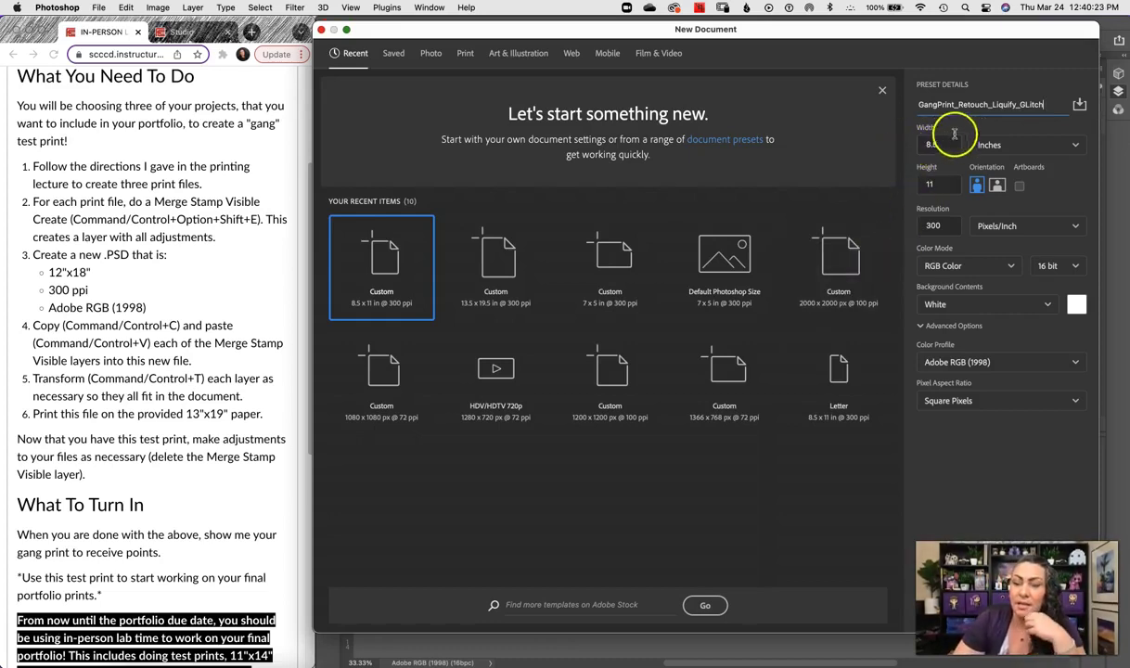
# Set it to 8 × 12 inches, 300 ppi, RGB, Adobe RGB (1998), and create it.
pyautogui.doubleClick(932, 144)
pyautogui.write('12')
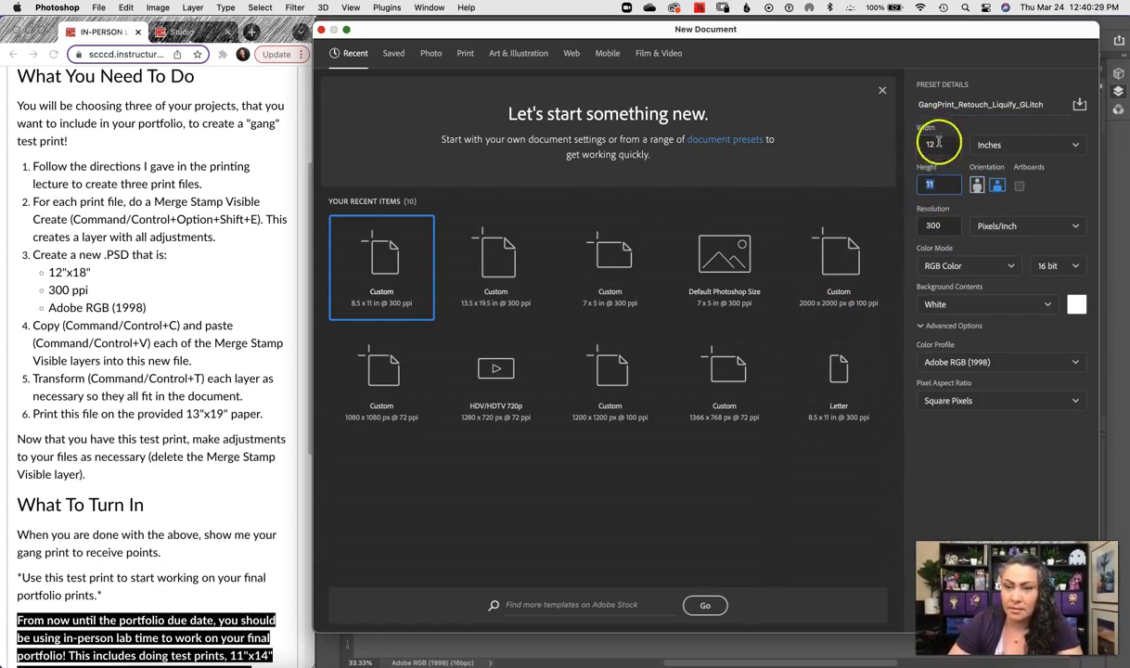
pyautogui.doubleClick(934, 144)
pyautogui.write('8')
pyautogui.doubleClick(922, 184)
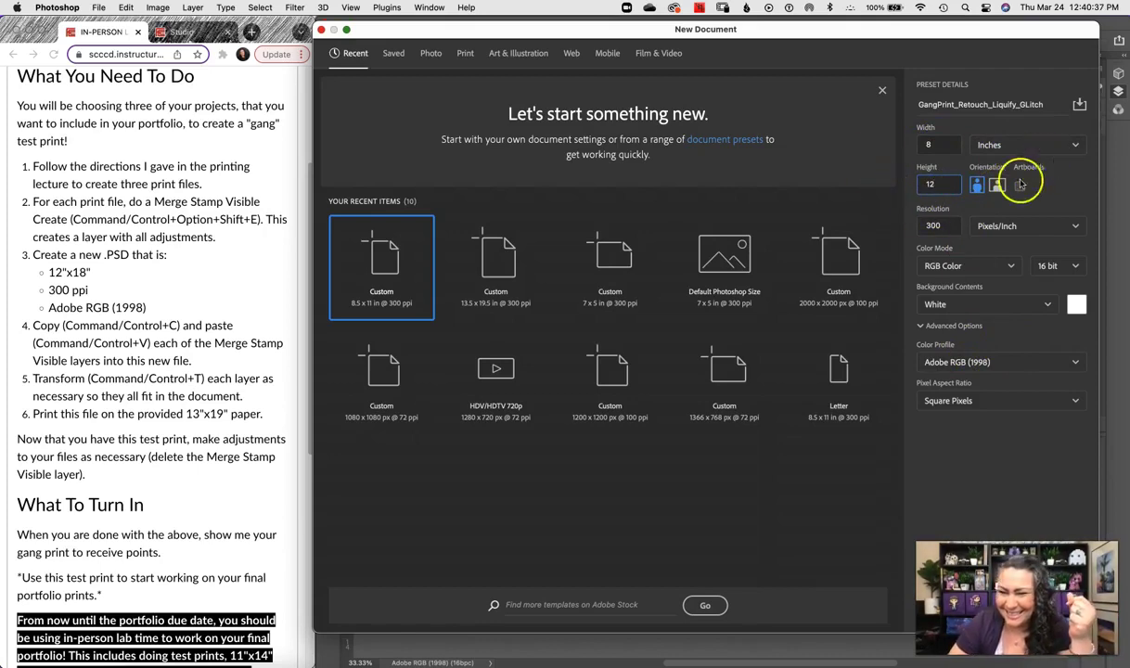
pyautogui.press('Tab')
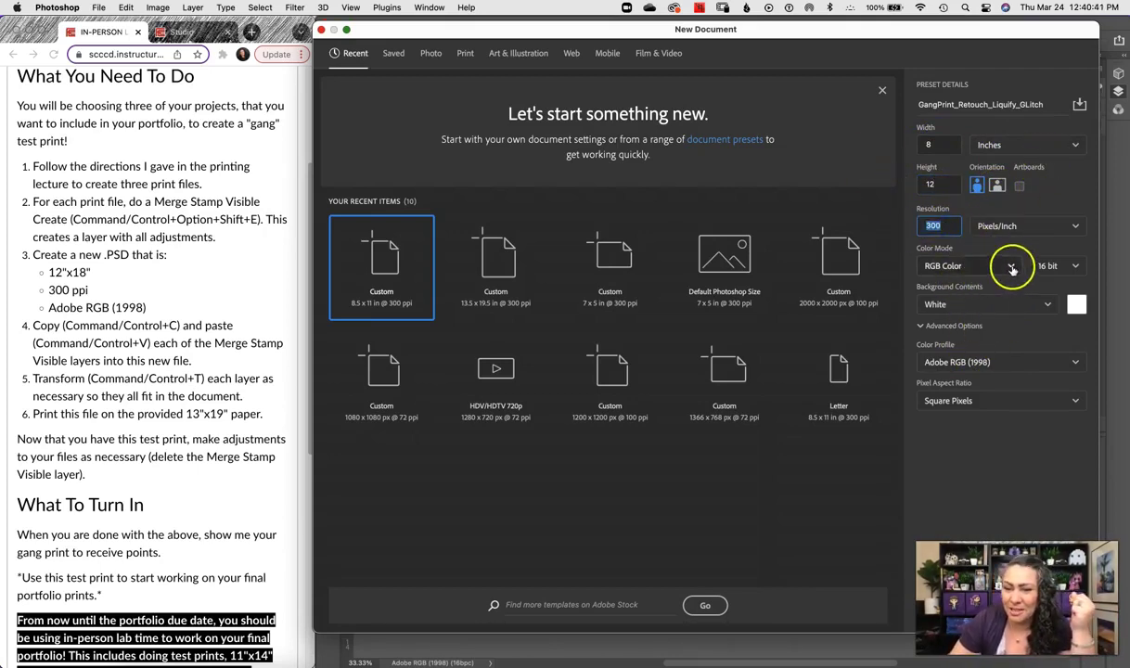
pyautogui.click(1013, 268)
pyautogui.click(1013, 264)
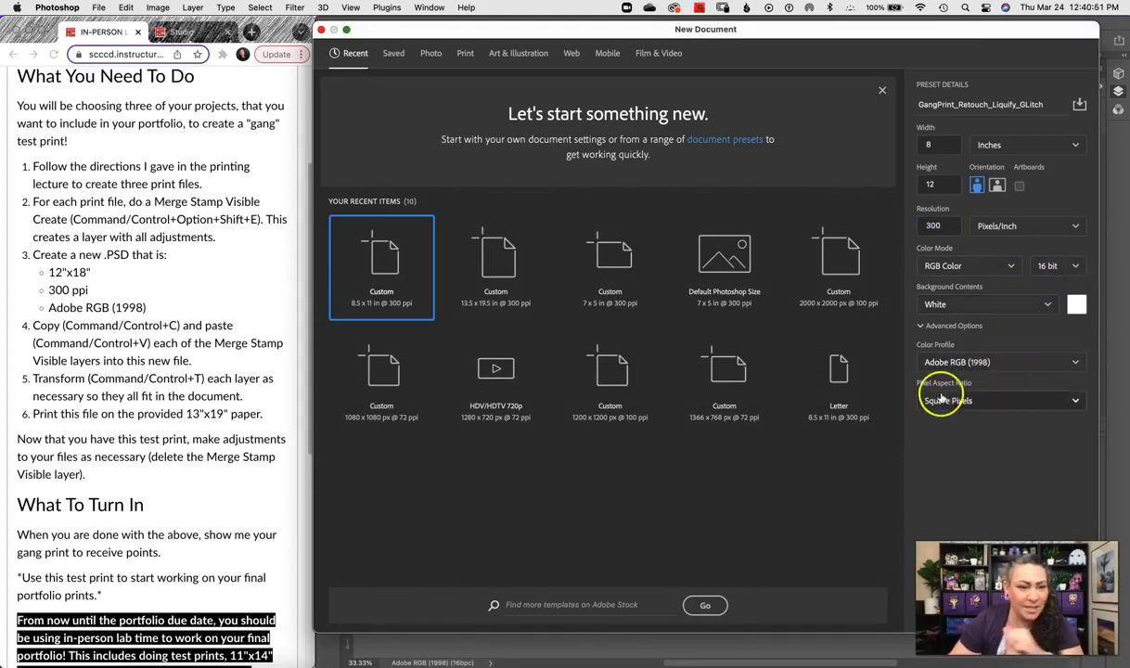
pyautogui.press('Return')
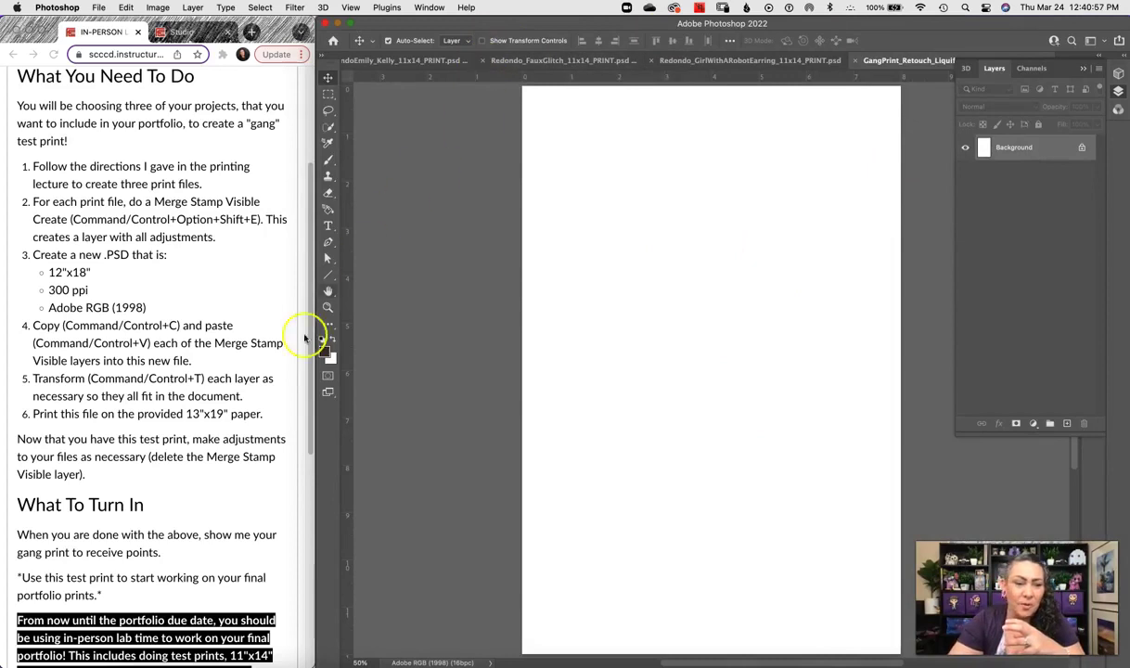
pyautogui.click(82, 329)
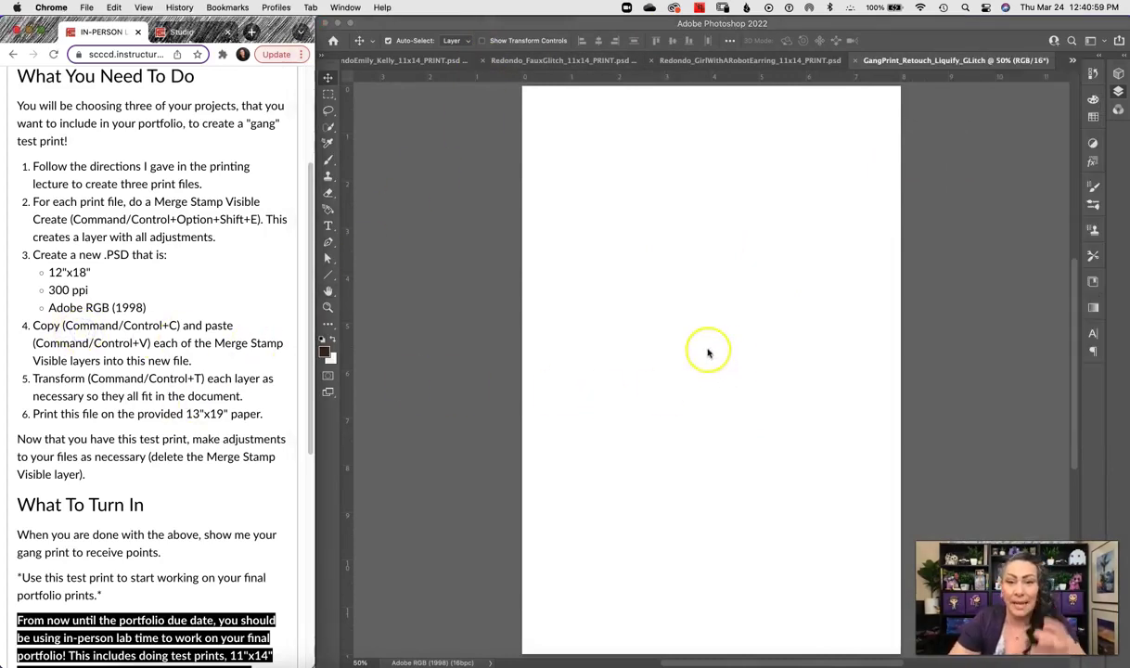
pyautogui.moveTo(33, 325); pyautogui.dragTo(287, 359)
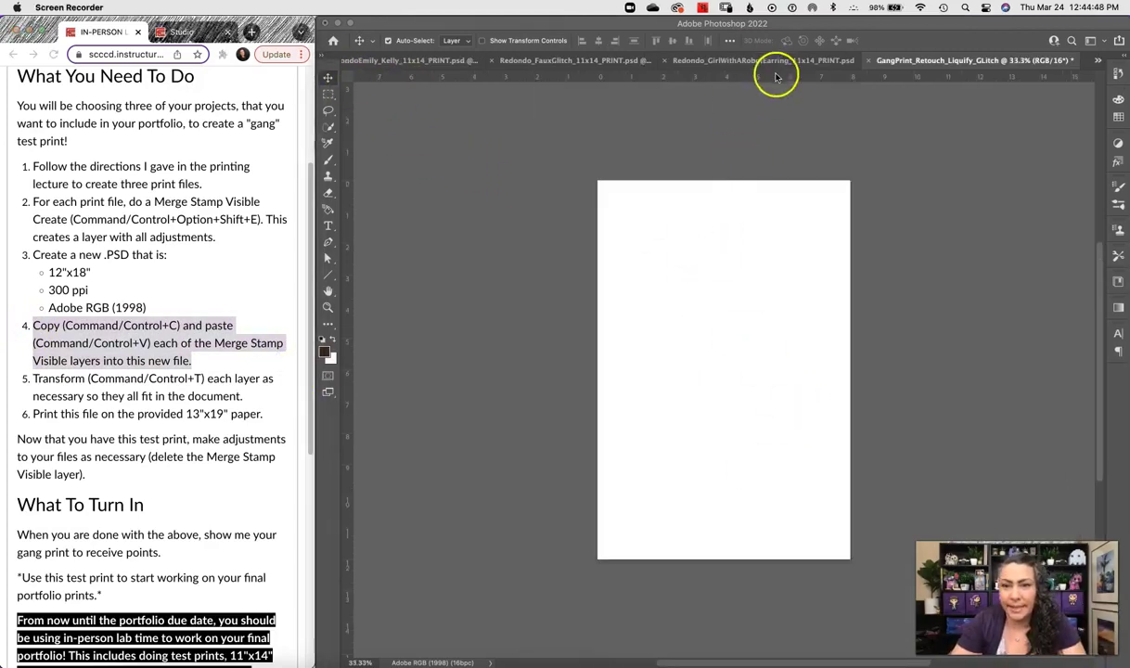
pyautogui.click(775, 65)
pyautogui.click(775, 63)
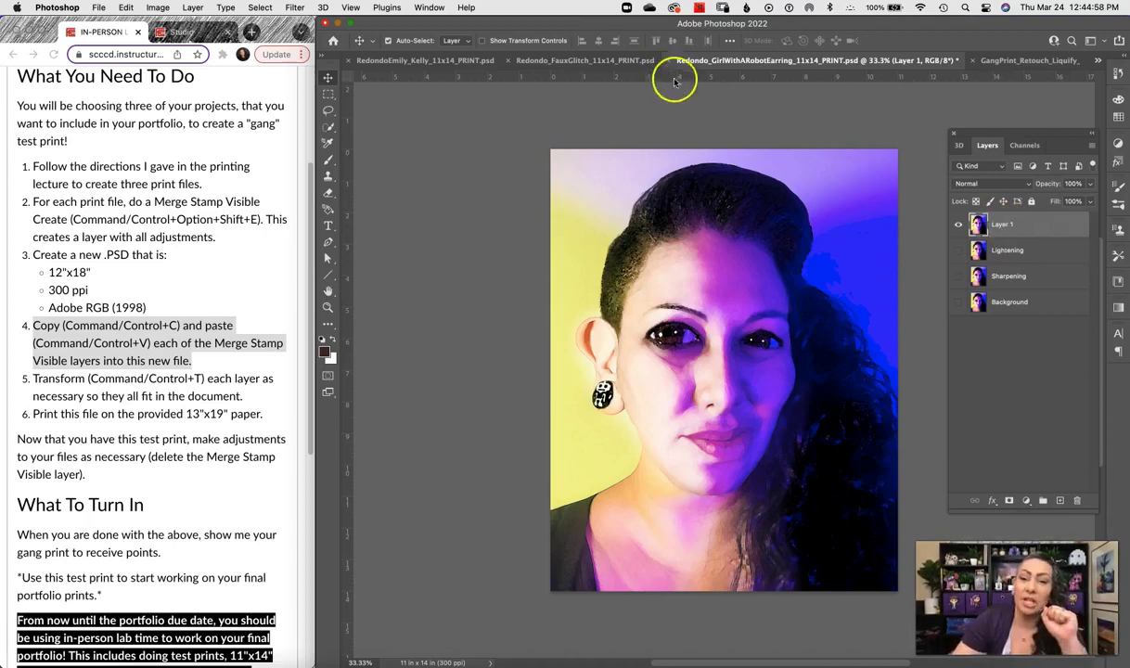
pyautogui.click(985, 60)
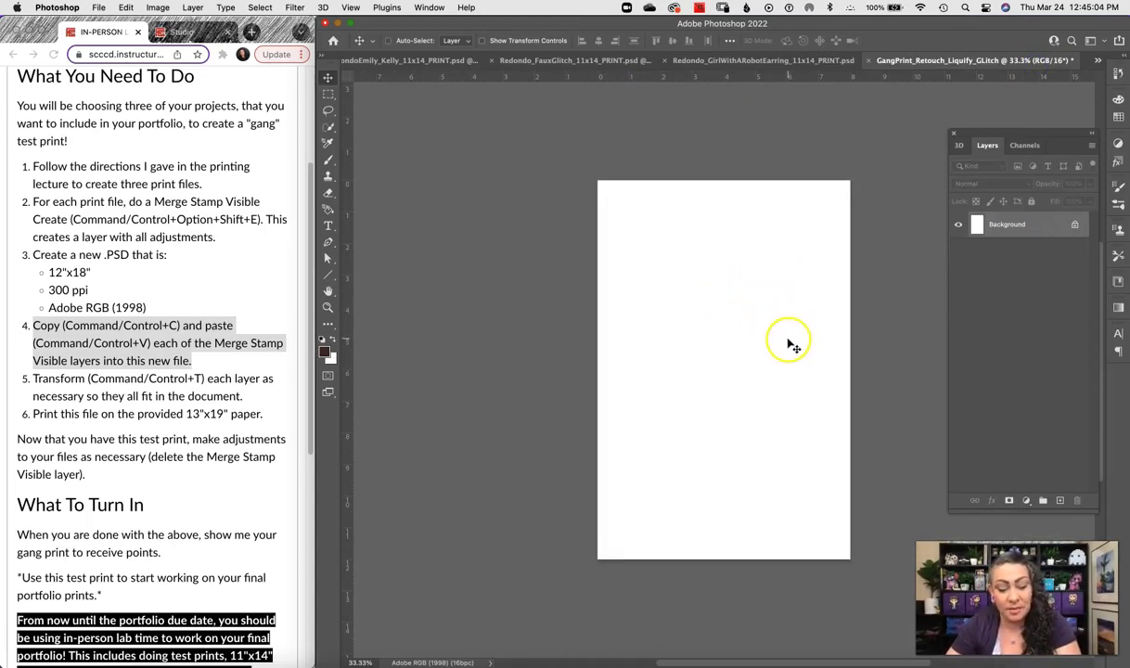
# Paste the first (purple) portrait and the glitch portrait into GangPrint.
pyautogui.press('super+v')
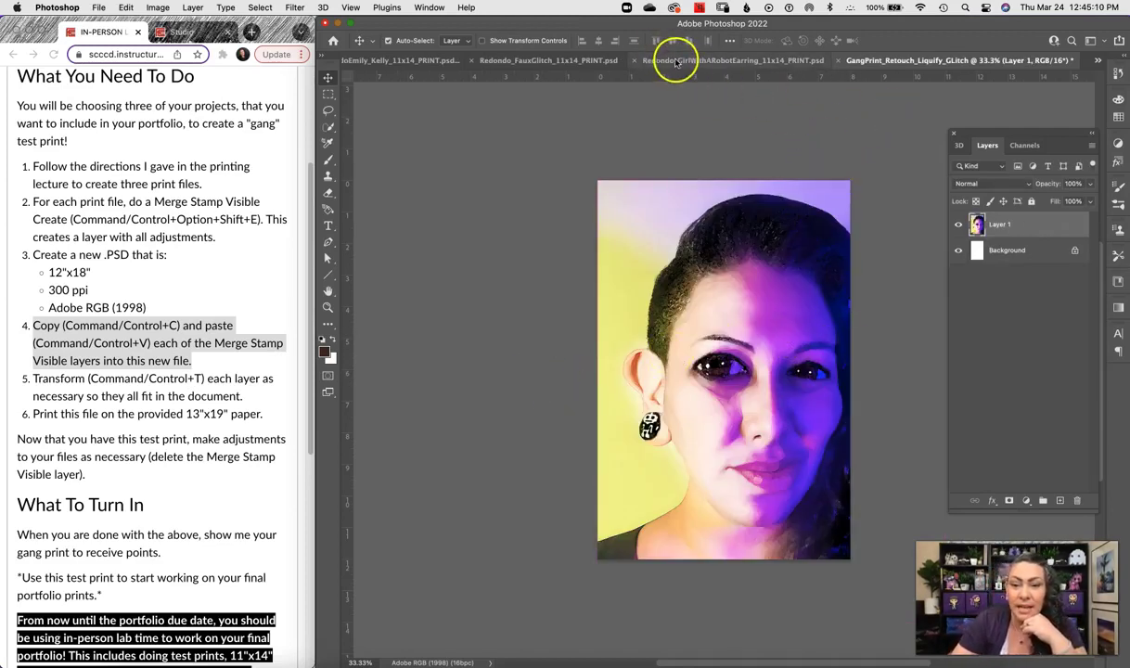
pyautogui.click(515, 60)
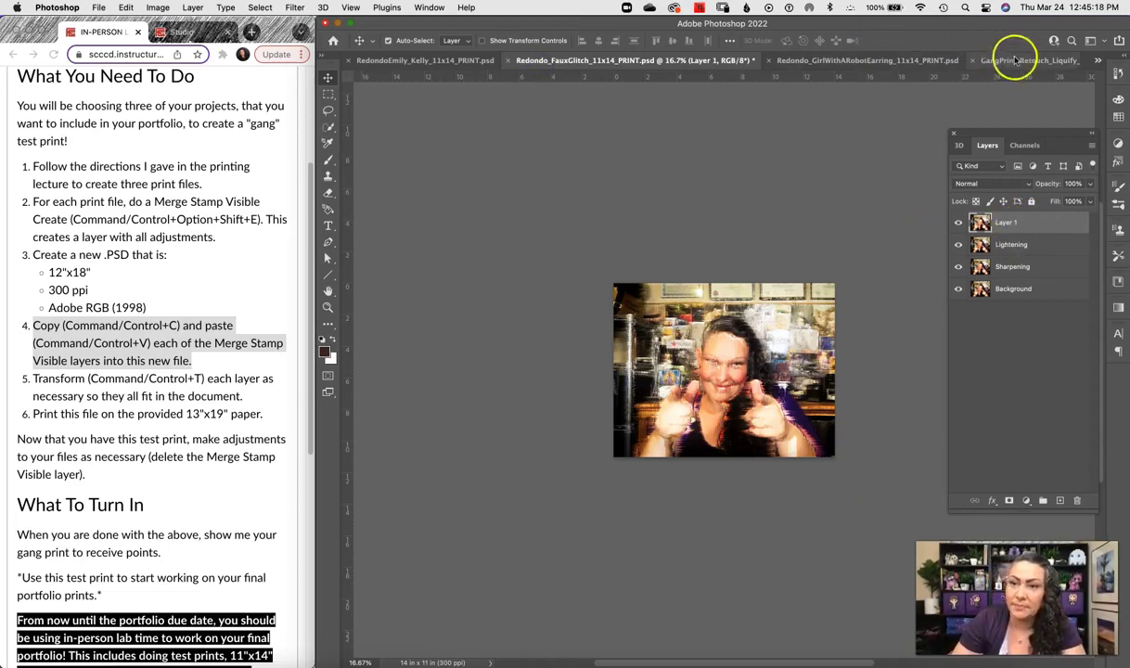
pyautogui.click(965, 60)
pyautogui.press('super+v')
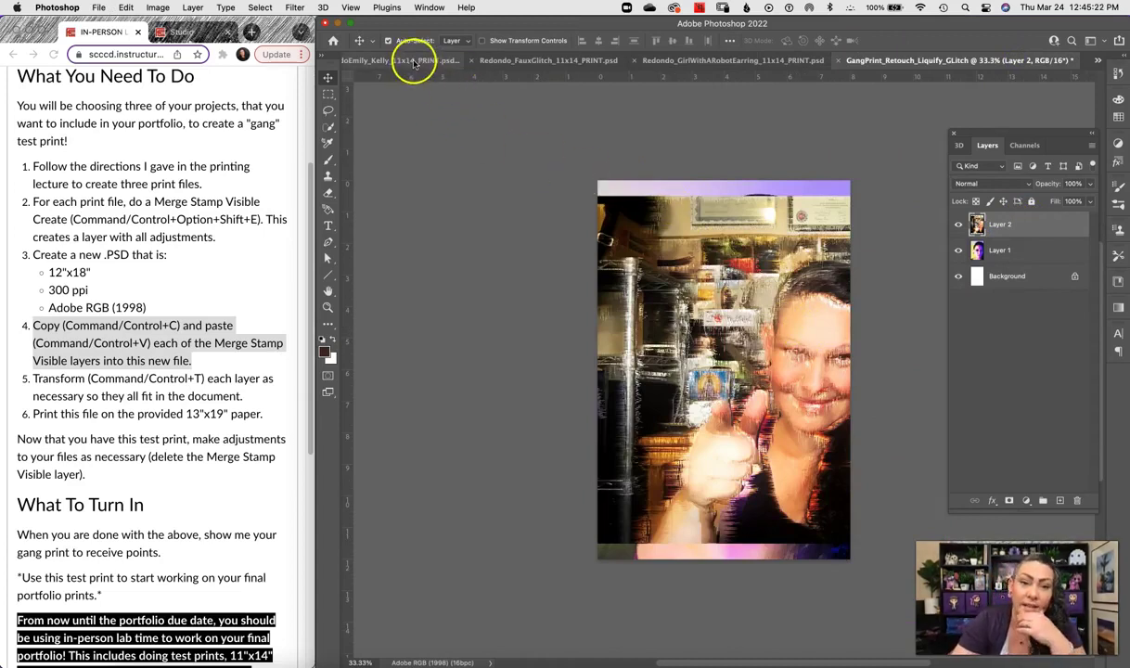
# Copy the hat portrait's merged layer and paste it on top in GangPrint.
pyautogui.click(408, 61)
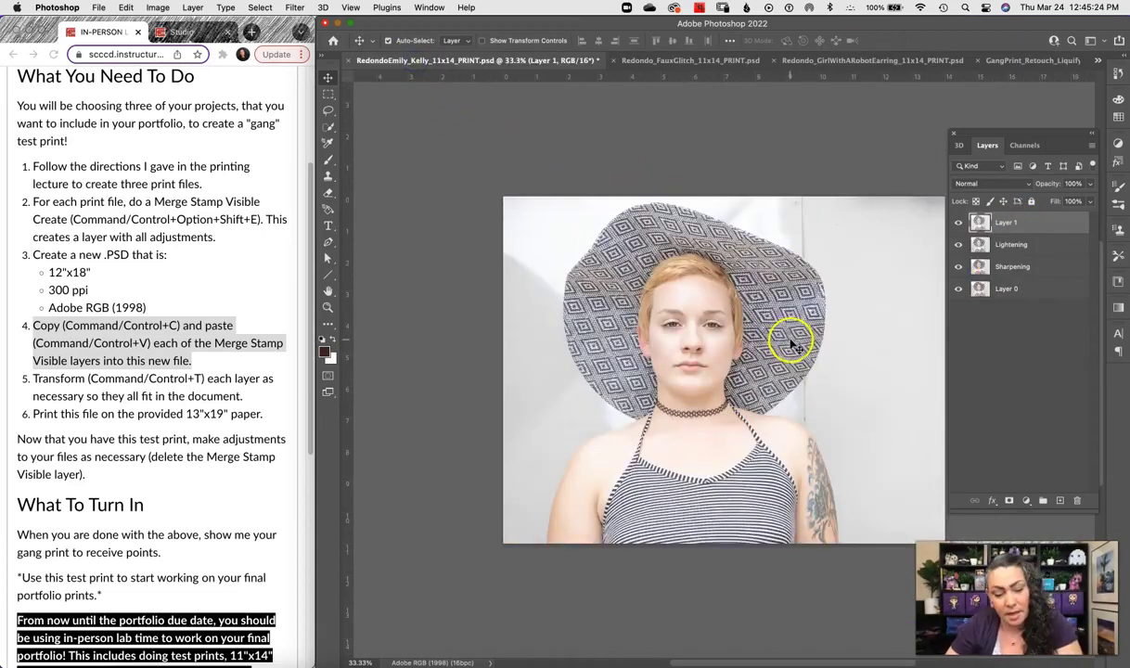
pyautogui.press('super+c')
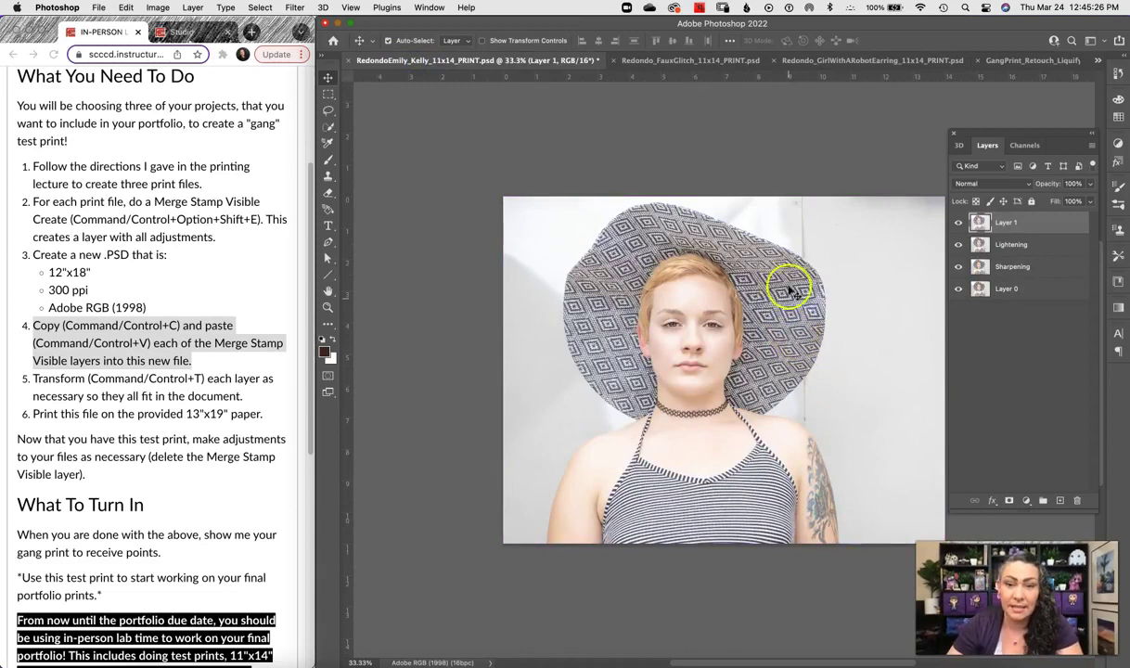
pyautogui.click(1030, 60)
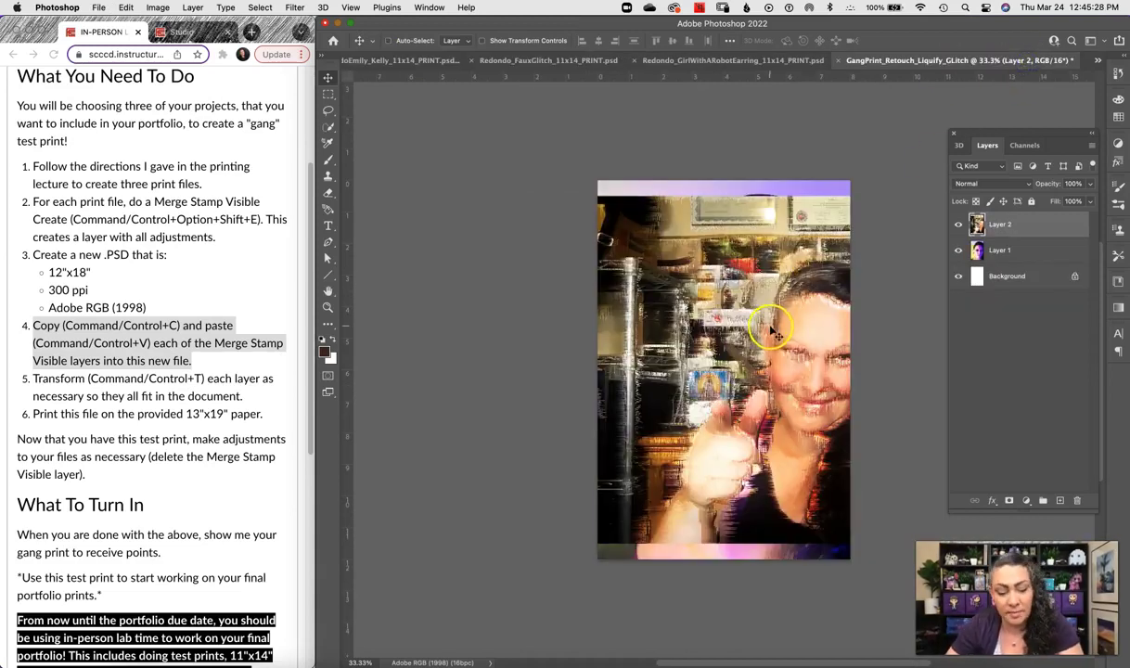
pyautogui.press('super+v')
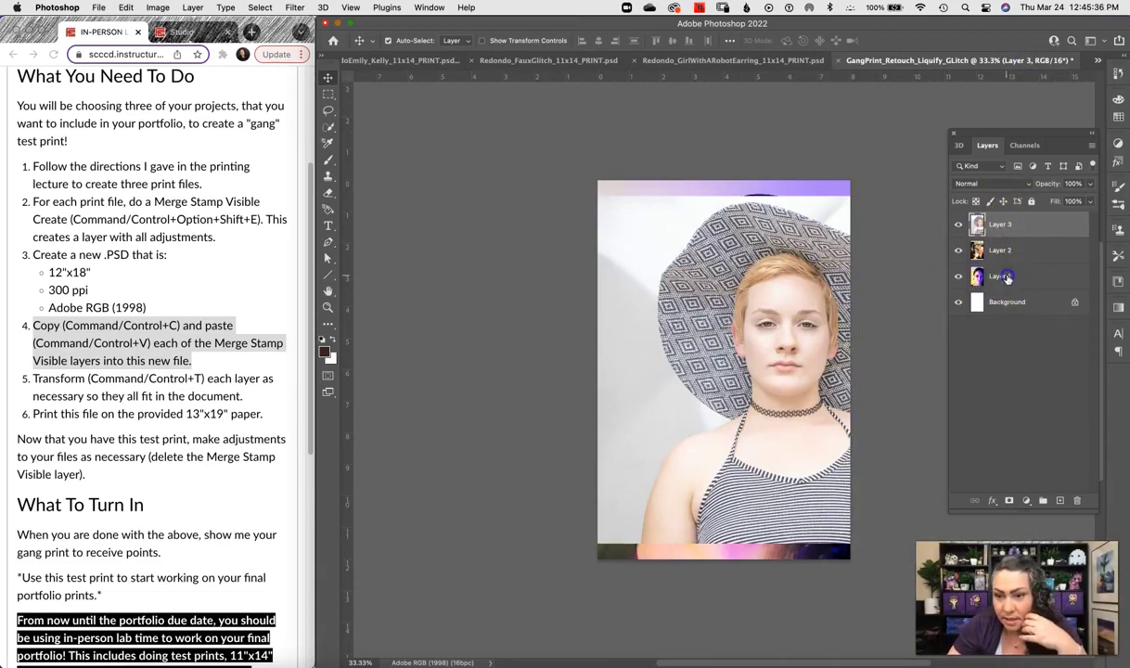
# Rotate Layer 1, the purple portrait, 90° clockwise via Edit > Transform.
pyautogui.click(1002, 278)
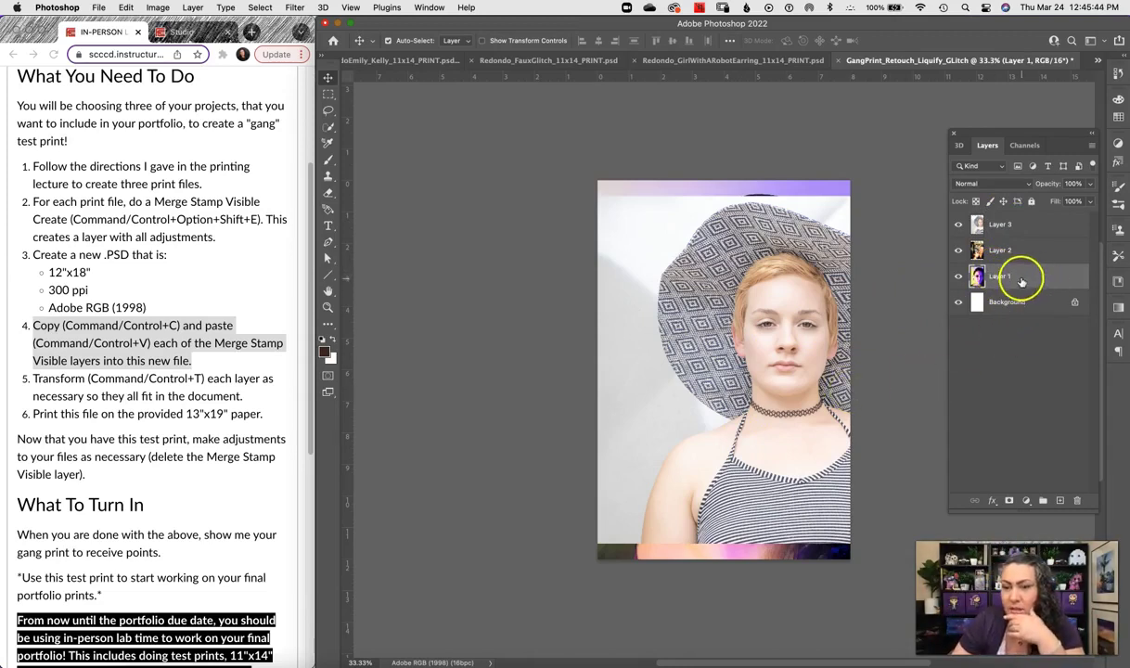
pyautogui.click(126, 9)
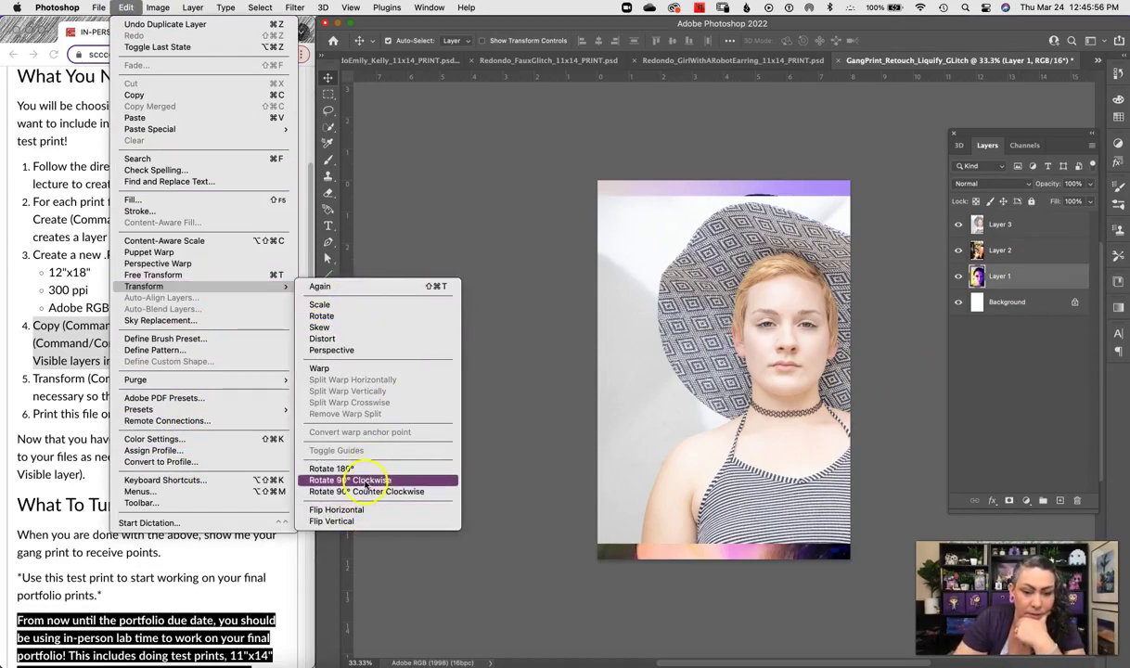
pyautogui.click(368, 481)
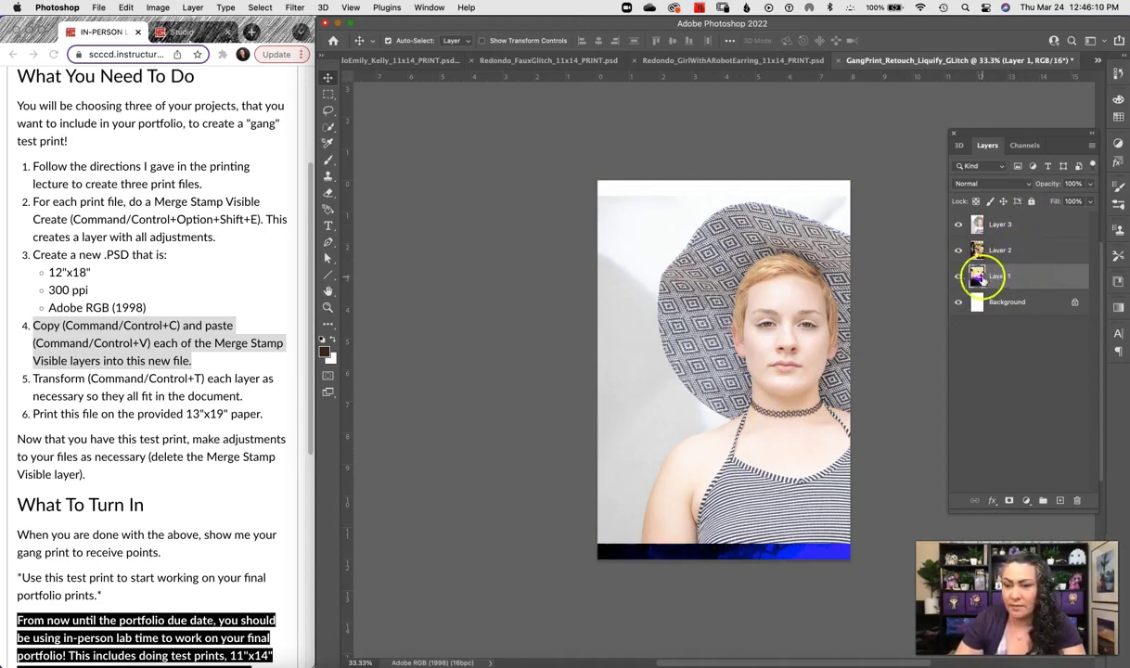
# Scale all three portrait layers together down to about 51%.
pyautogui.keyDown('shift'); pyautogui.click(1035, 223); pyautogui.keyUp('shift')
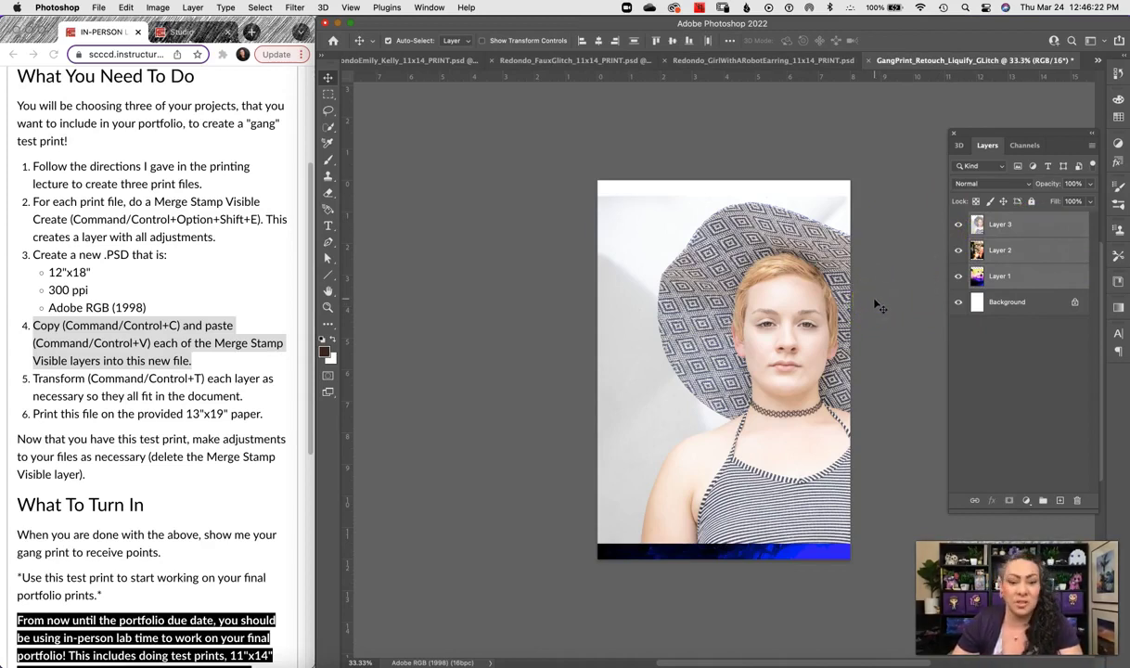
pyautogui.press('super+t')
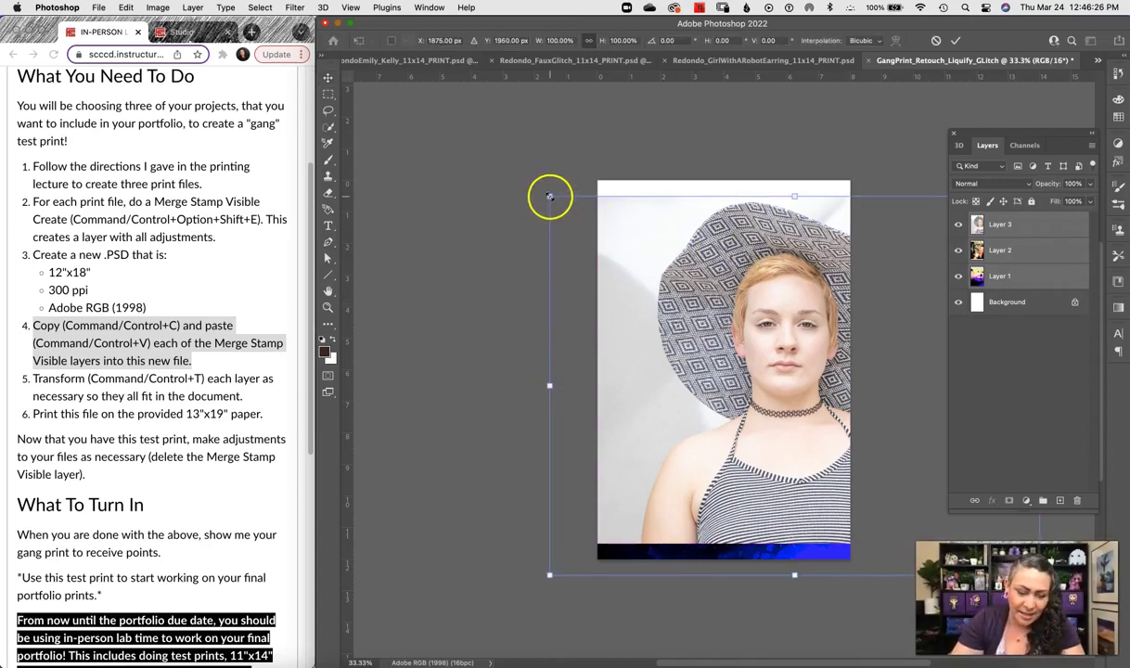
pyautogui.moveTo(549, 196); pyautogui.dragTo(694, 308)
pyautogui.moveTo(775, 397); pyautogui.dragTo(586, 285)
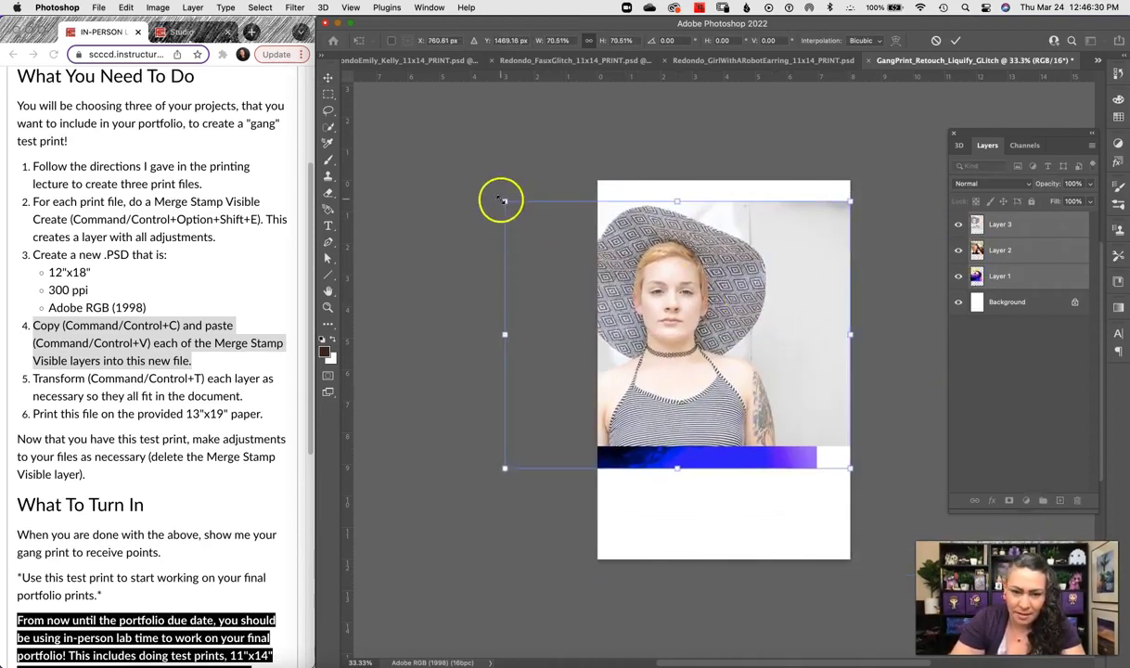
pyautogui.moveTo(503, 200); pyautogui.dragTo(598, 274)
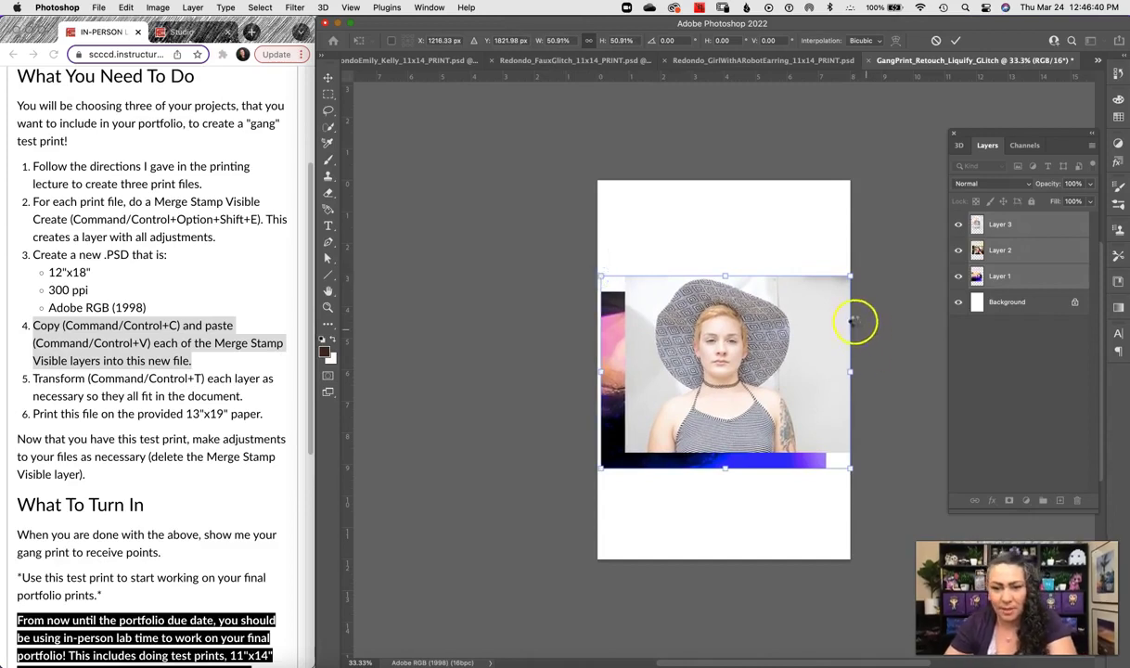
pyautogui.press('Return')
# Place the hat portrait at the page top with the thumbs-up photo below it.
pyautogui.click(1011, 223)
pyautogui.moveTo(673, 320); pyautogui.dragTo(653, 214)
pyautogui.click(791, 418)
pyautogui.moveTo(791, 418); pyautogui.dragTo(758, 491)
# Move the three portraits to the top left and scale them to about 70%.
pyautogui.click(1013, 225)
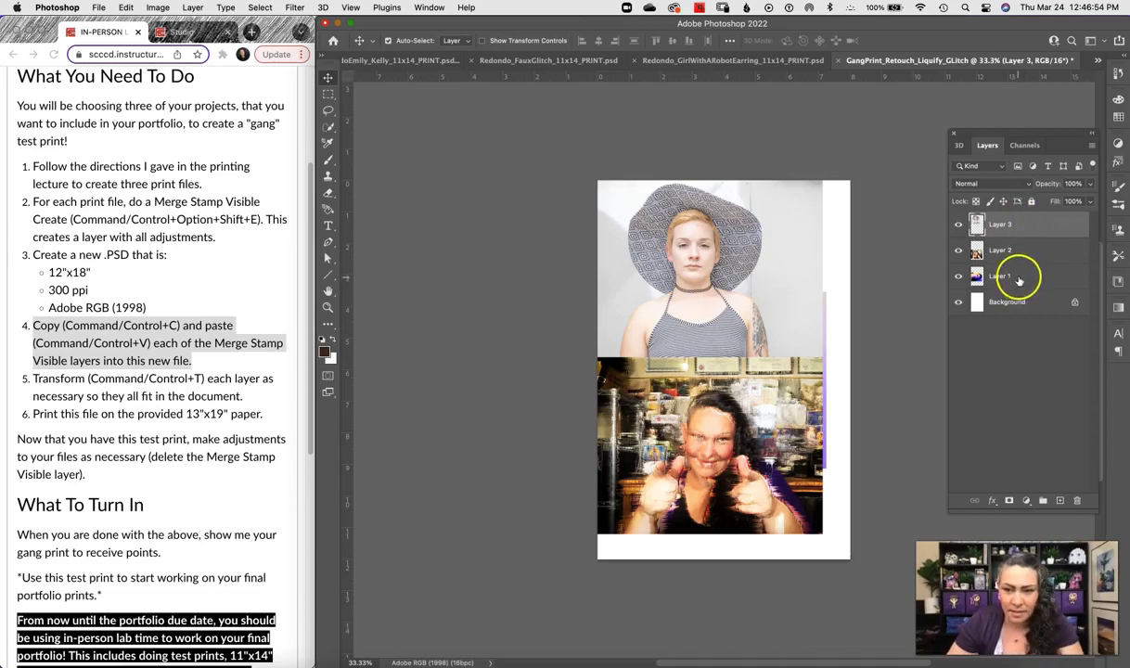
pyautogui.keyDown('shift'); pyautogui.click(1019, 280); pyautogui.keyUp('shift')
pyautogui.moveTo(742, 548); pyautogui.dragTo(770, 531)
pyautogui.press('super+t')
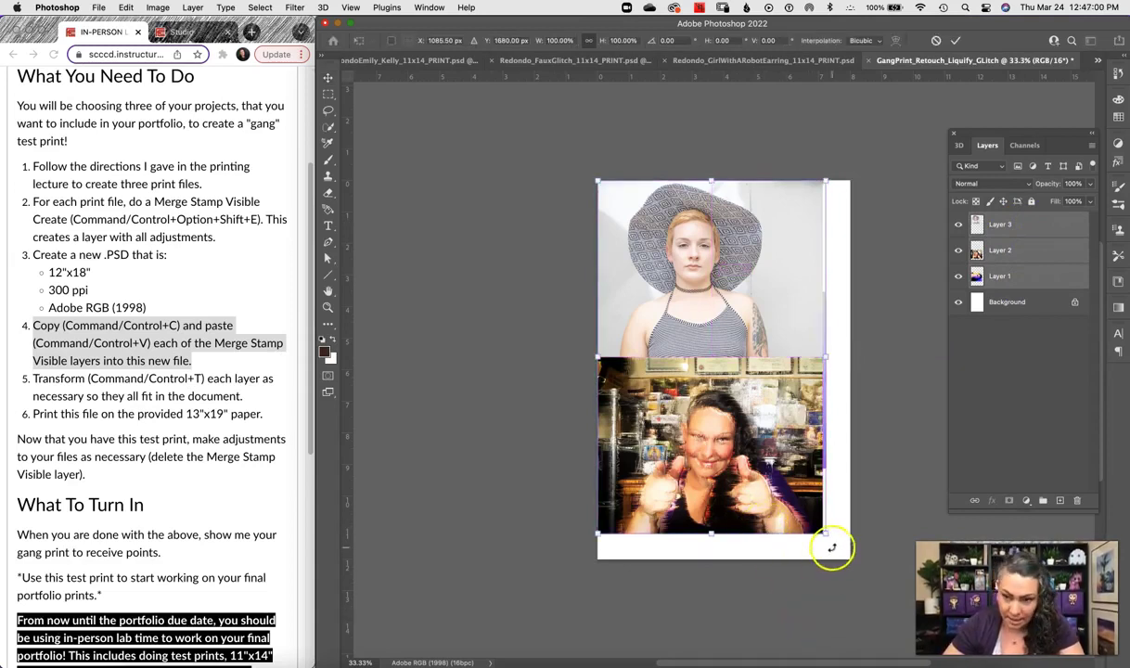
pyautogui.moveTo(826, 536); pyautogui.dragTo(757, 434)
pyautogui.press('Return')
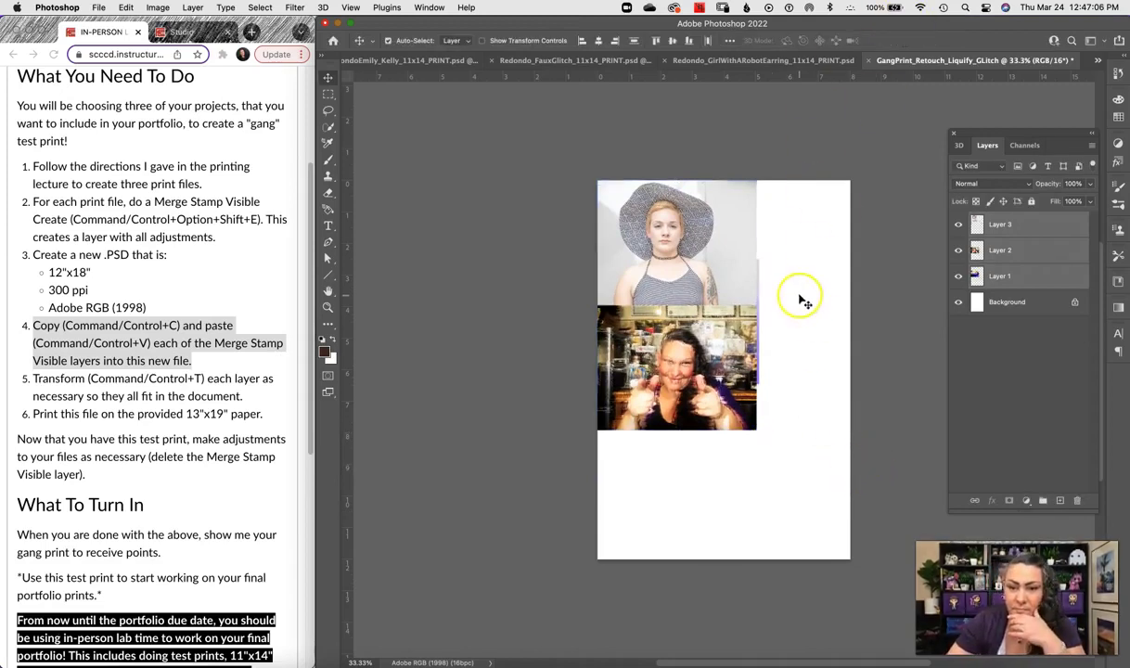
# Try shifting the thumbs-up photo down to uncover the purple portrait, then undo.
pyautogui.click(1011, 366)
pyautogui.moveTo(725, 310); pyautogui.dragTo(756, 397)
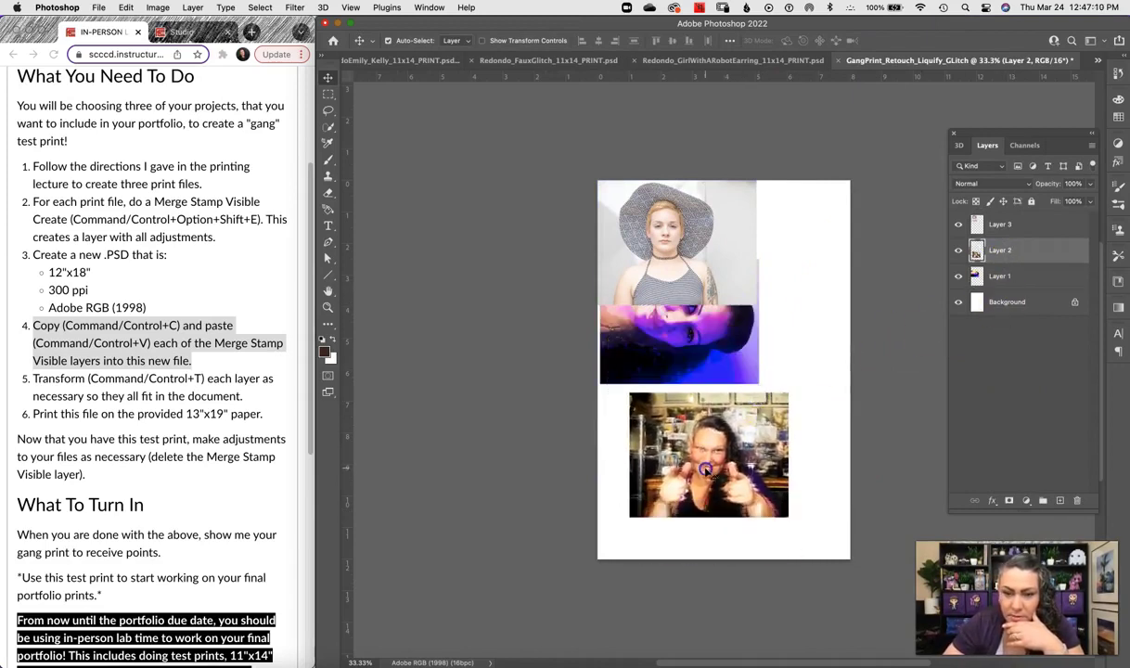
pyautogui.moveTo(707, 469); pyautogui.dragTo(676, 382)
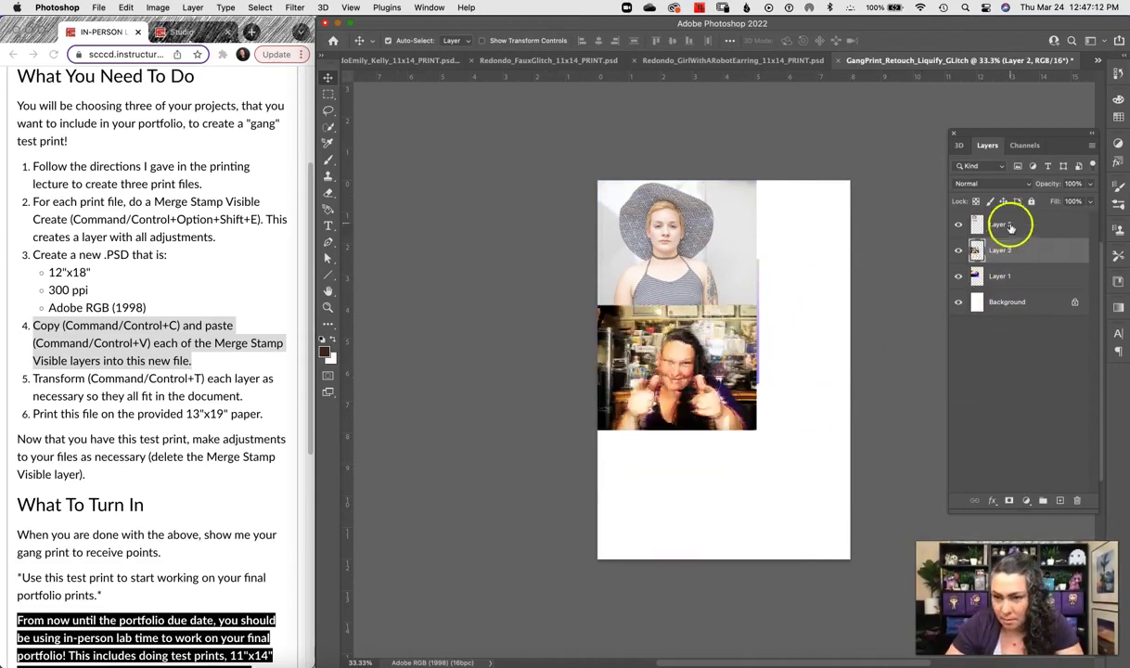
pyautogui.moveTo(722, 327); pyautogui.dragTo(738, 380)
pyautogui.press('super+z')
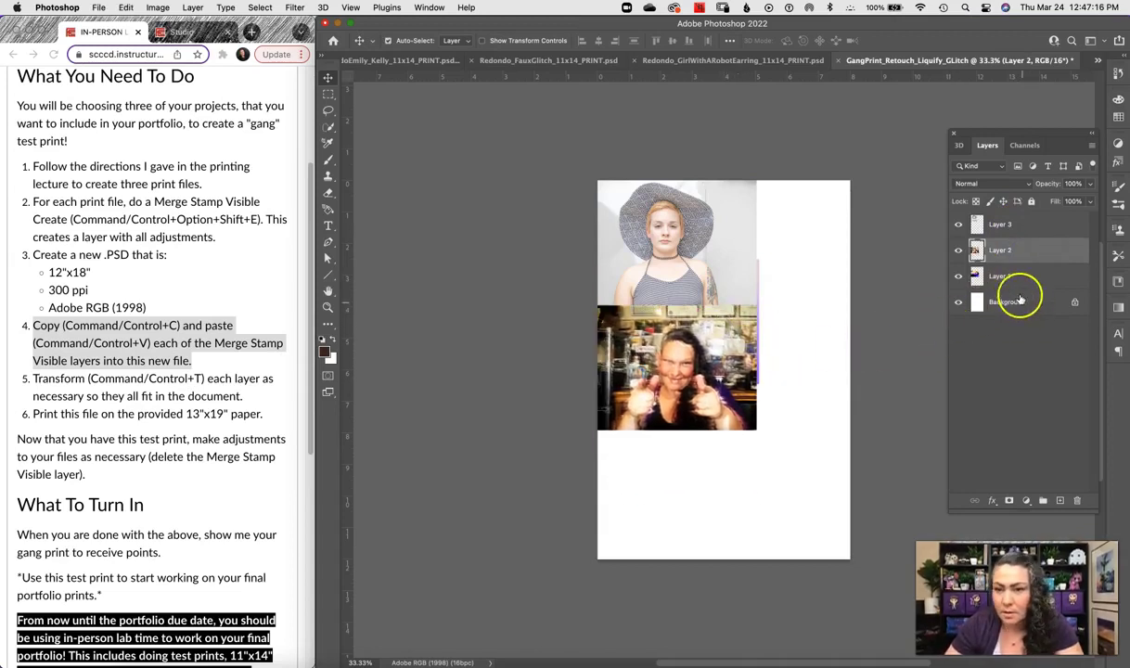
# Turn off Auto-Select and move the purple portrait into the bottom slot.
pyautogui.click(390, 42)
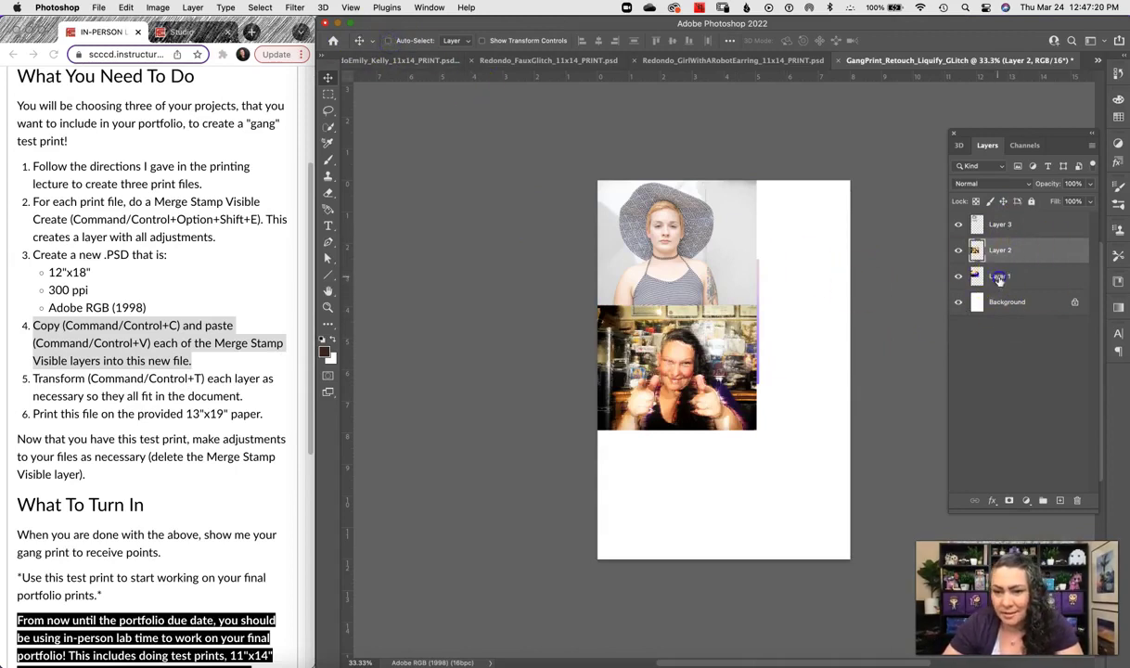
pyautogui.click(986, 276)
pyautogui.moveTo(712, 312); pyautogui.dragTo(726, 481)
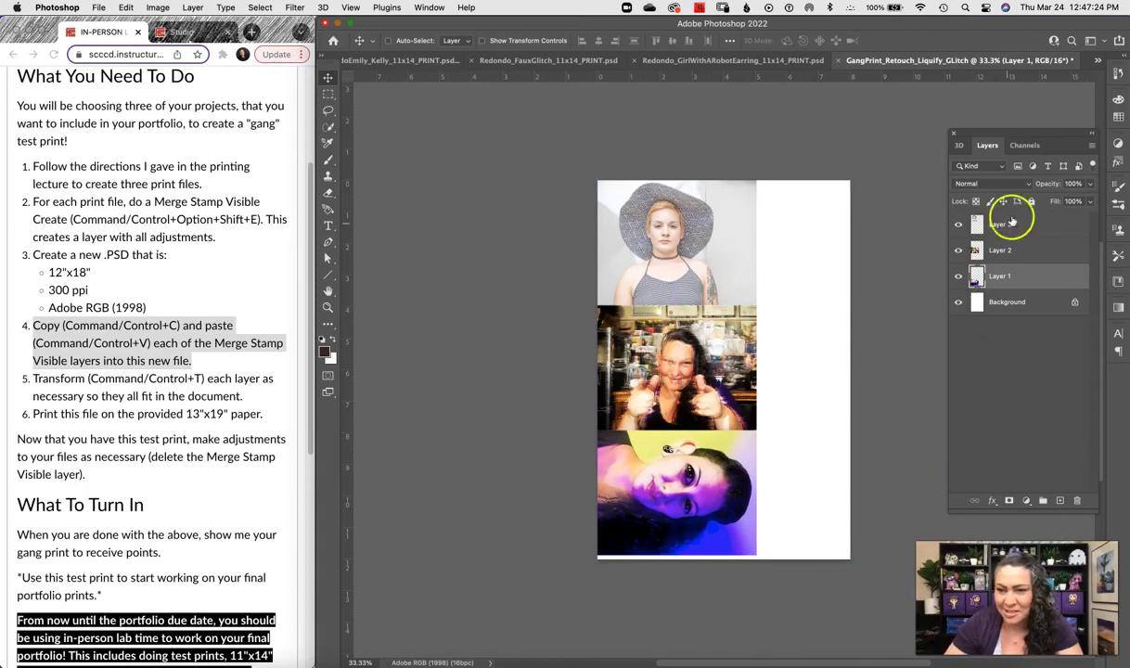
pyautogui.keyDown('shift'); pyautogui.click(1029, 228); pyautogui.keyUp('shift')
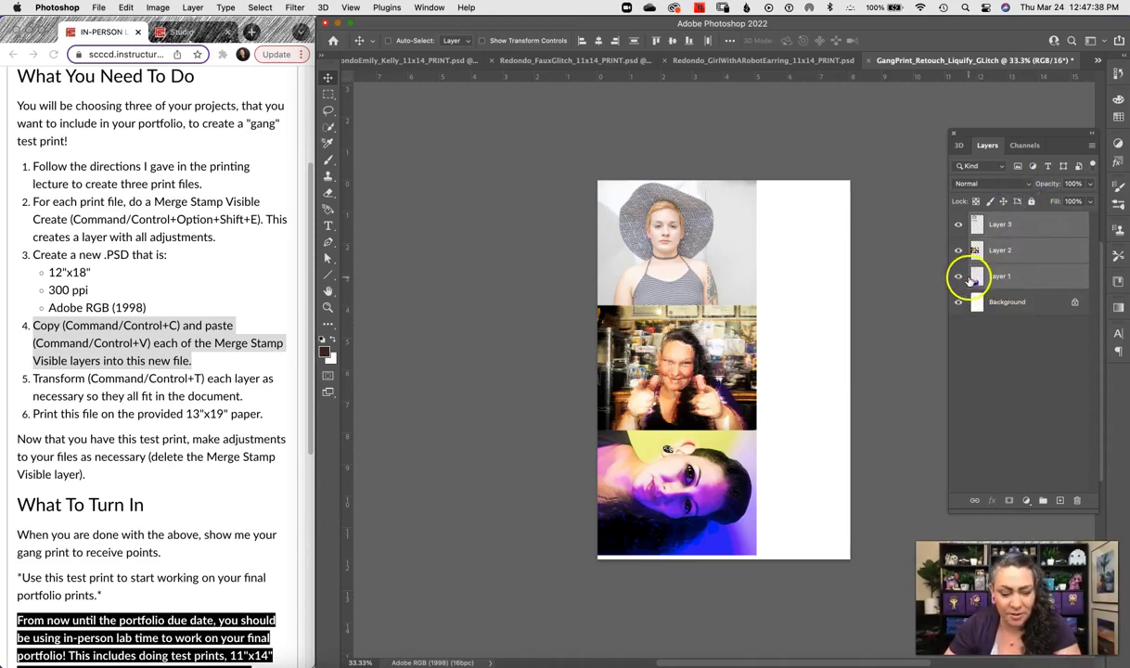
# Scale the column to about 101% to fill the page height, then centre it horizontally.
pyautogui.press('super+t')
pyautogui.moveTo(756, 554); pyautogui.dragTo(759, 560)
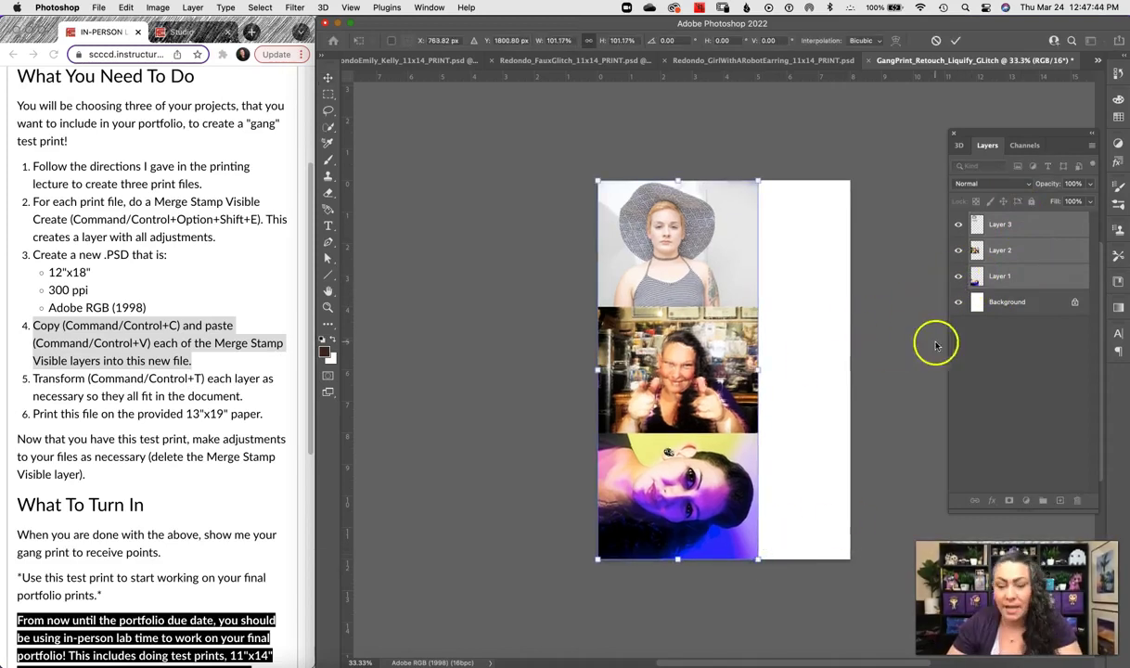
pyautogui.press('Return')
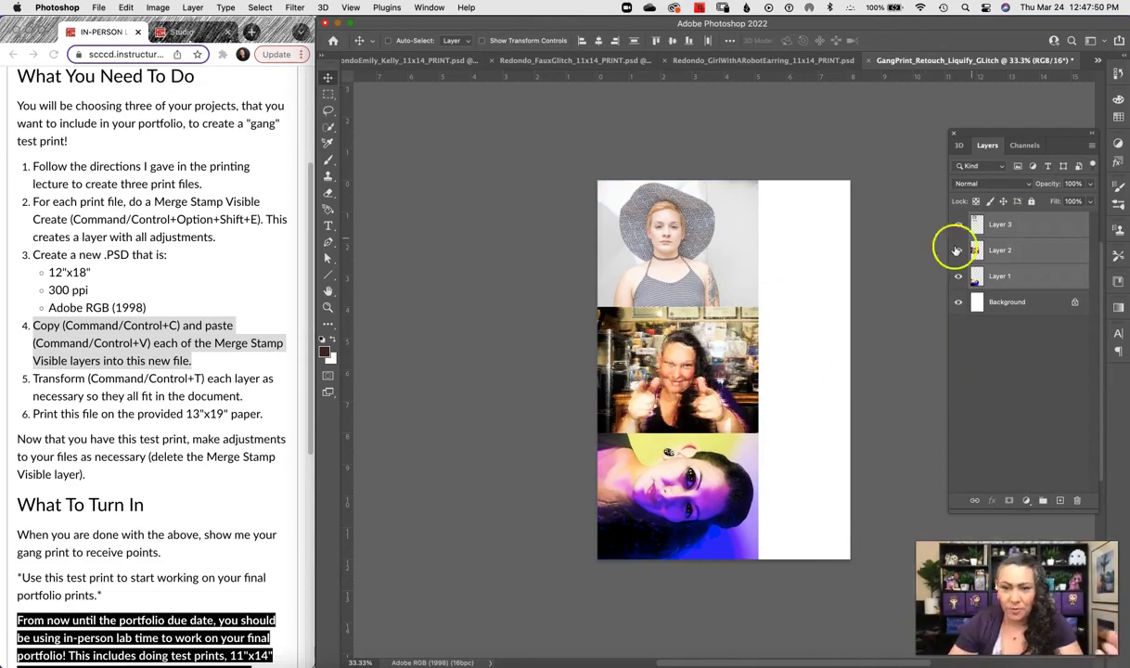
pyautogui.moveTo(713, 372); pyautogui.dragTo(759, 369)
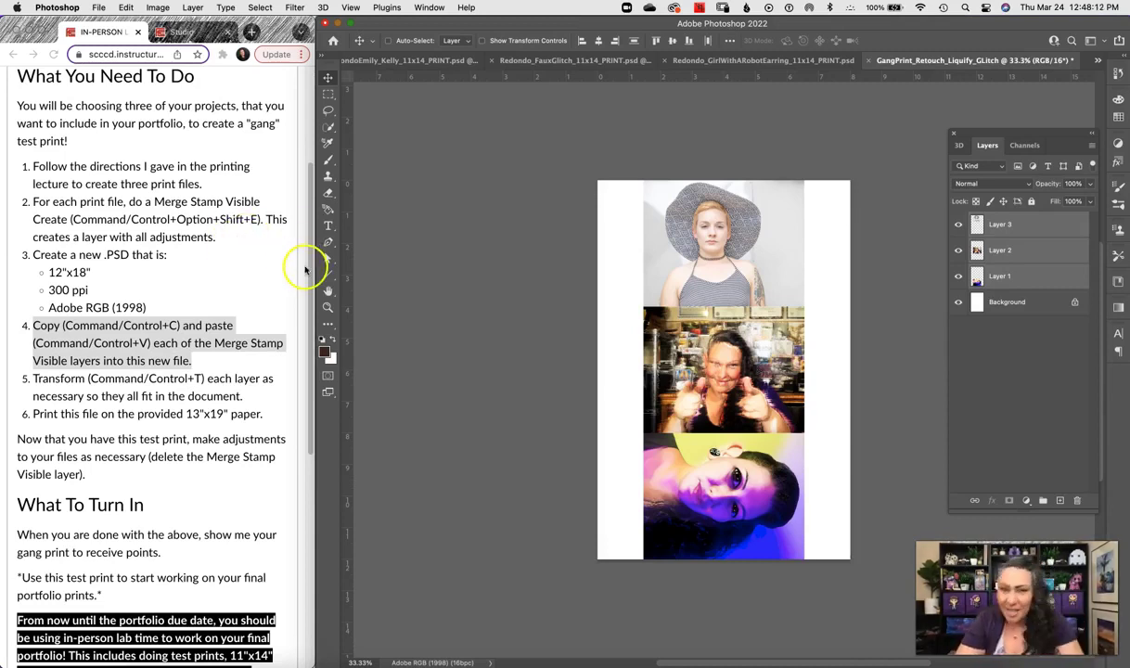
# Scroll the Chrome instructions to What To Turn In and the submission details.
pyautogui.click(308, 318)
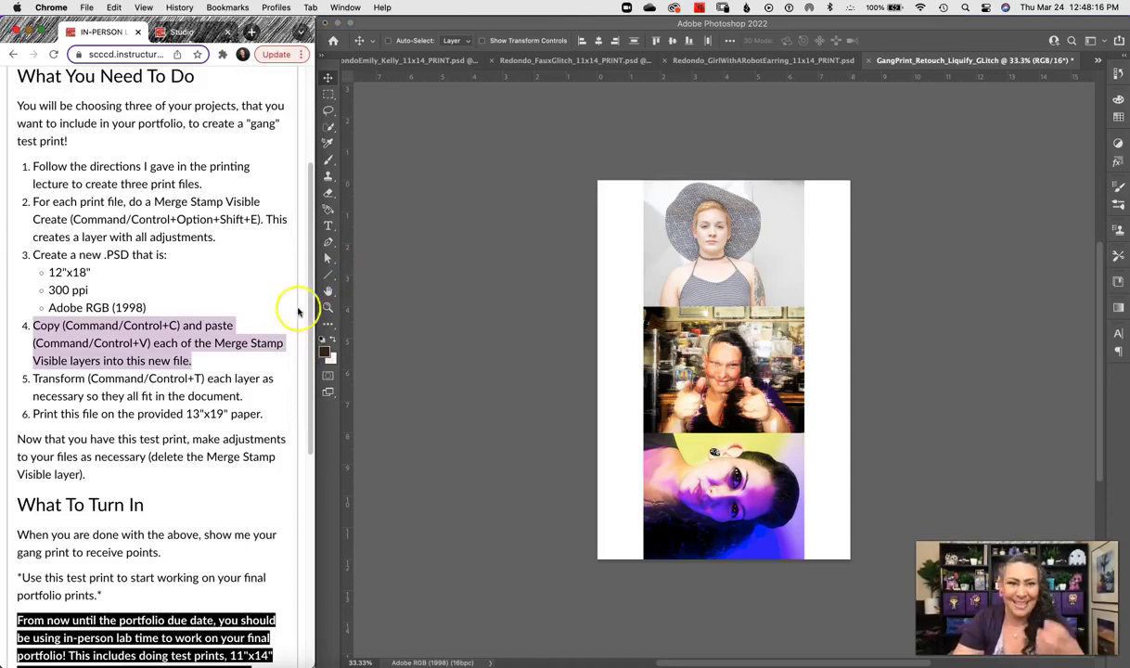
pyautogui.moveTo(307, 298); pyautogui.dragTo(308, 343)
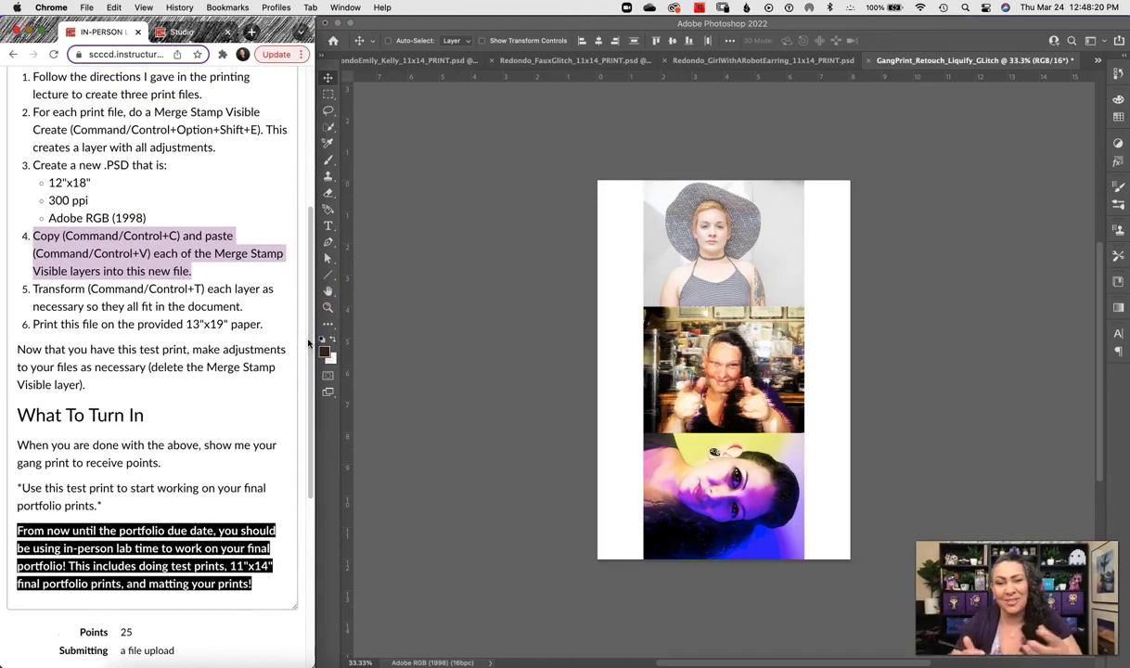